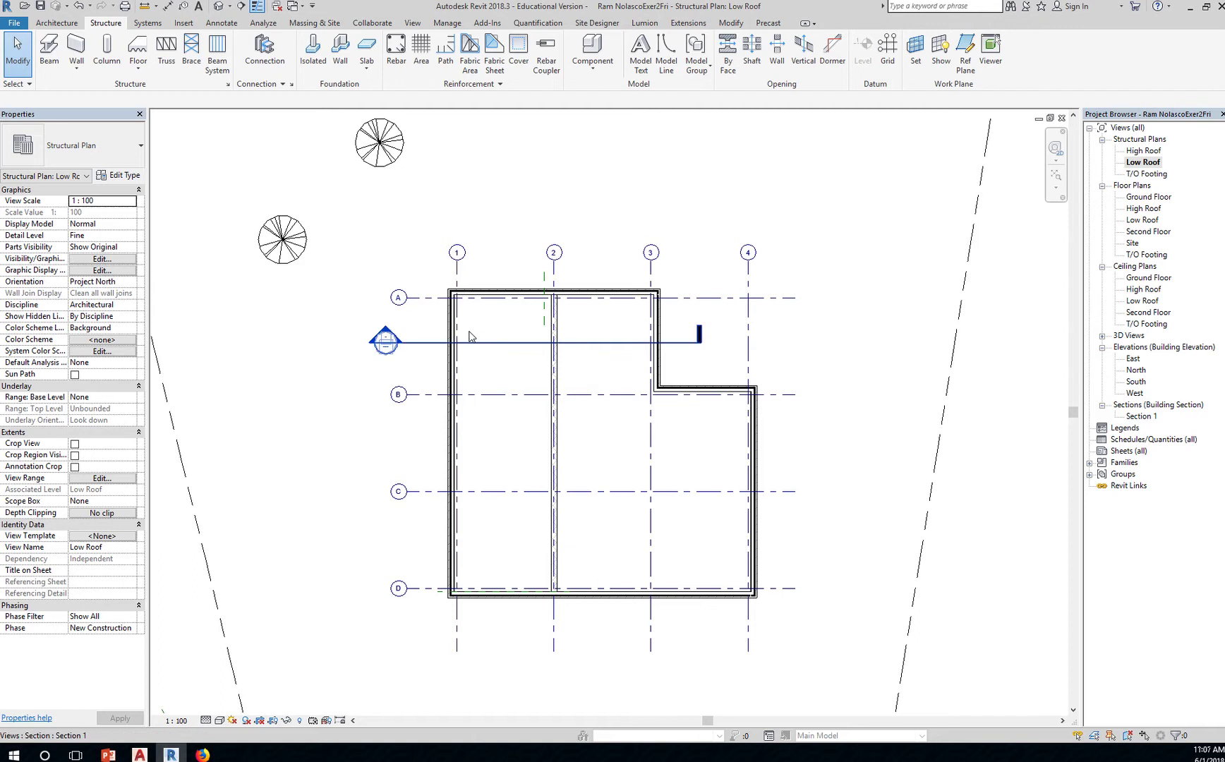
- Start placing a vertical structural column in the Low Roof plan and review the column types already loaded
scroll(481, 314, "up", 3)
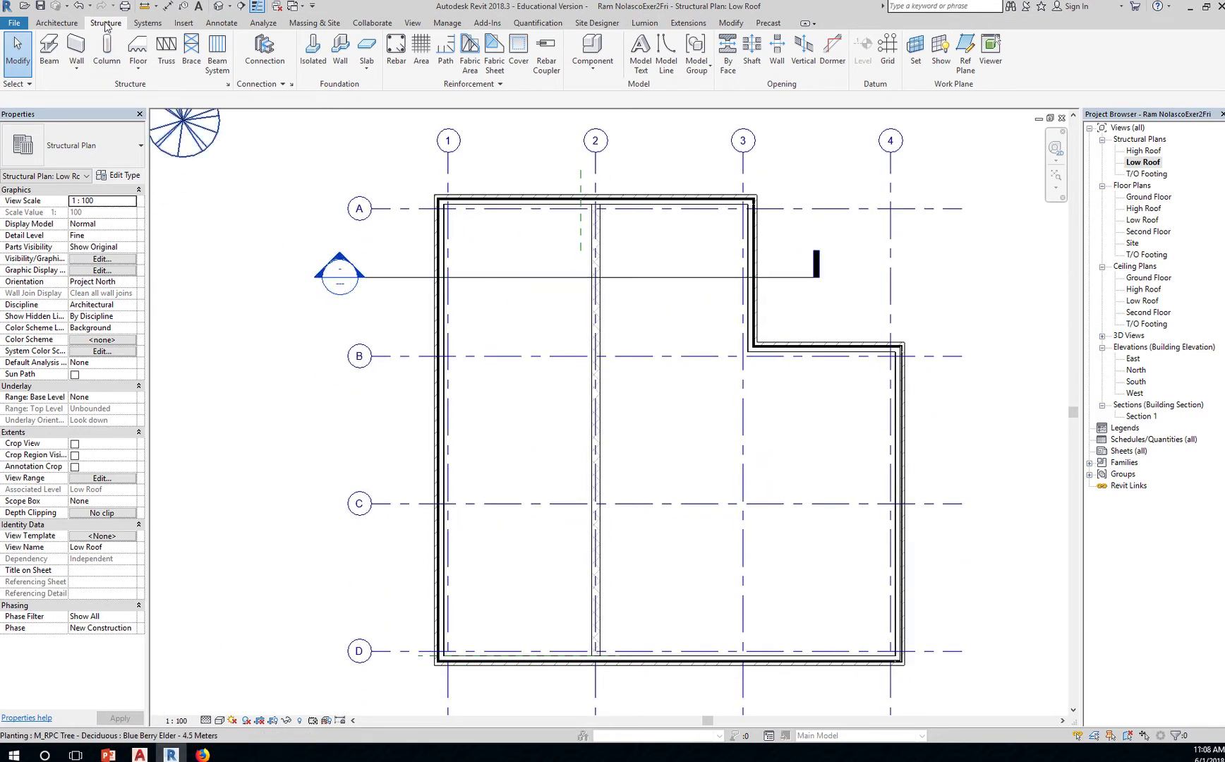
left_click(106, 57)
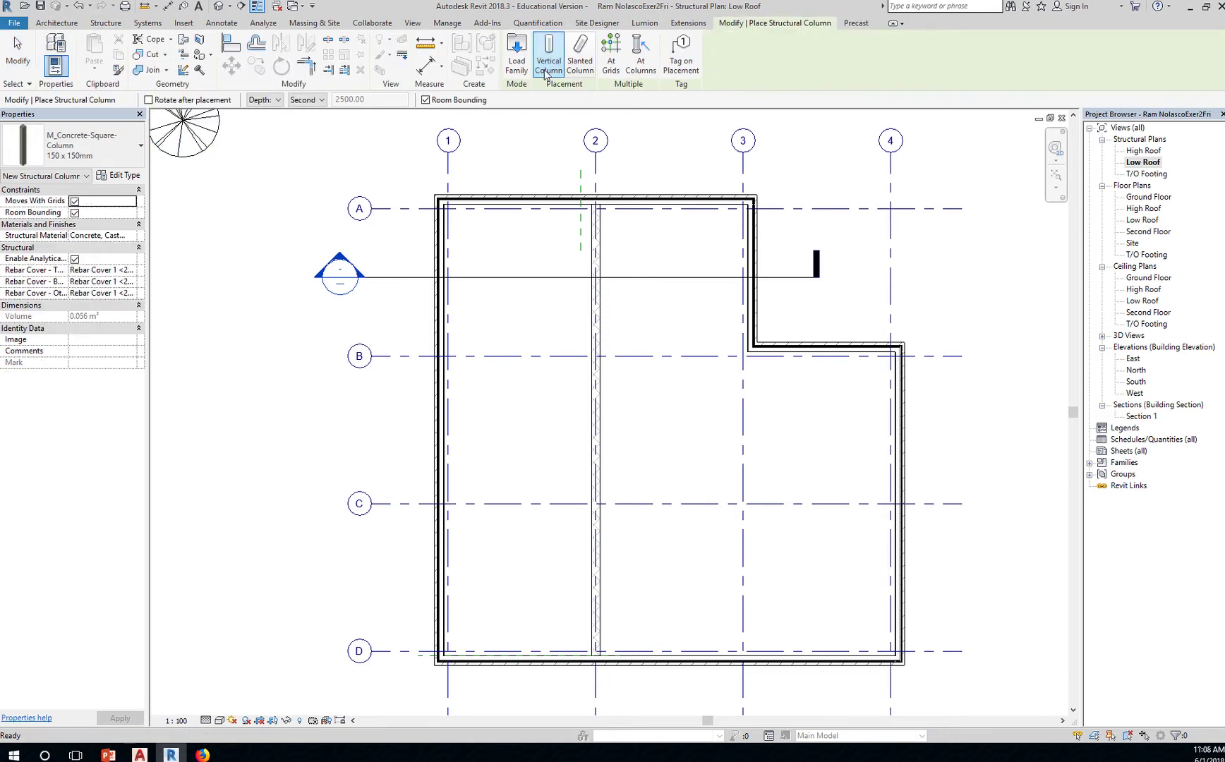
left_click(111, 159)
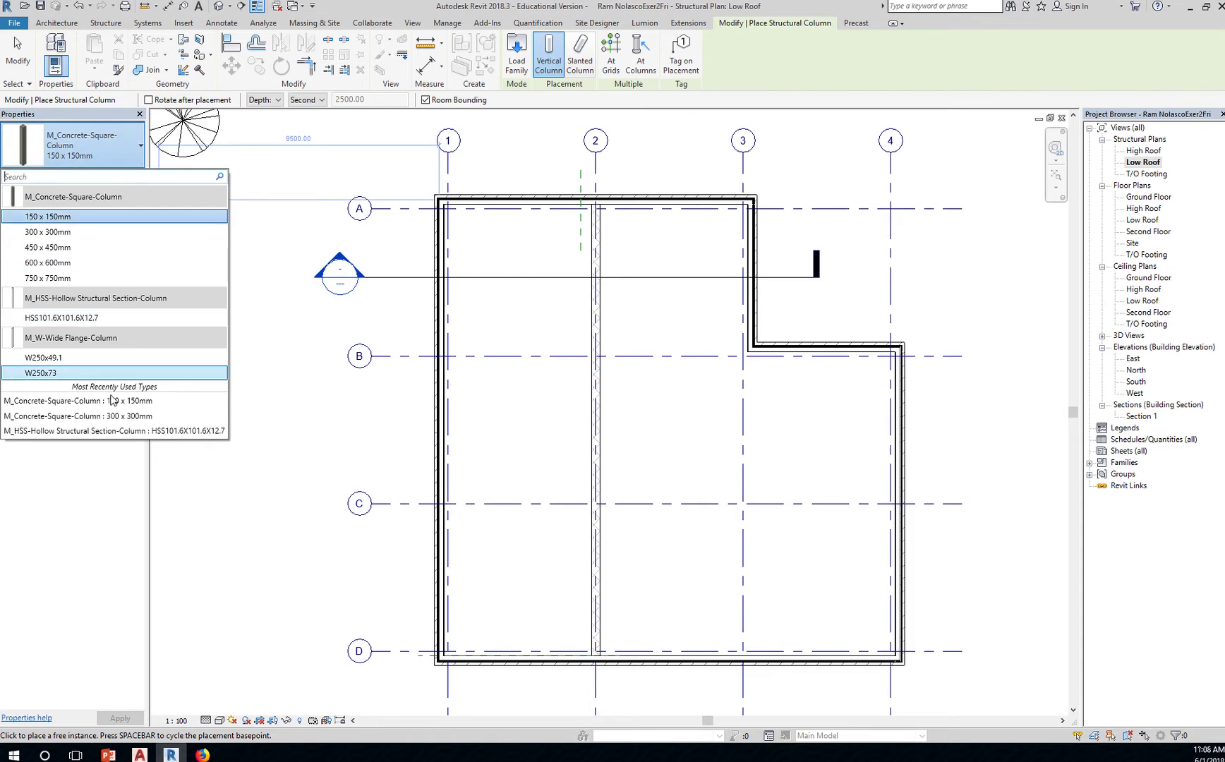
left_click(97, 146)
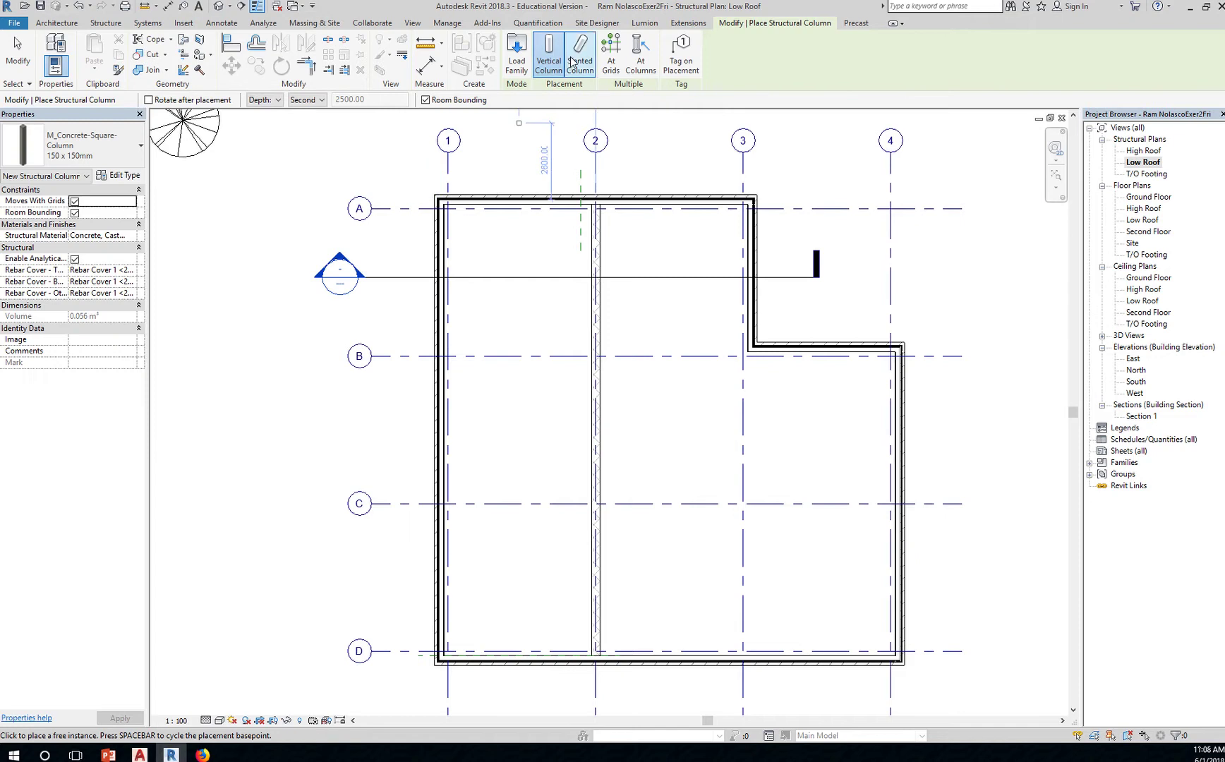
- Start loading a column family and browse to the US Metric folder of the RVT 2018 libraries
left_click(517, 55)
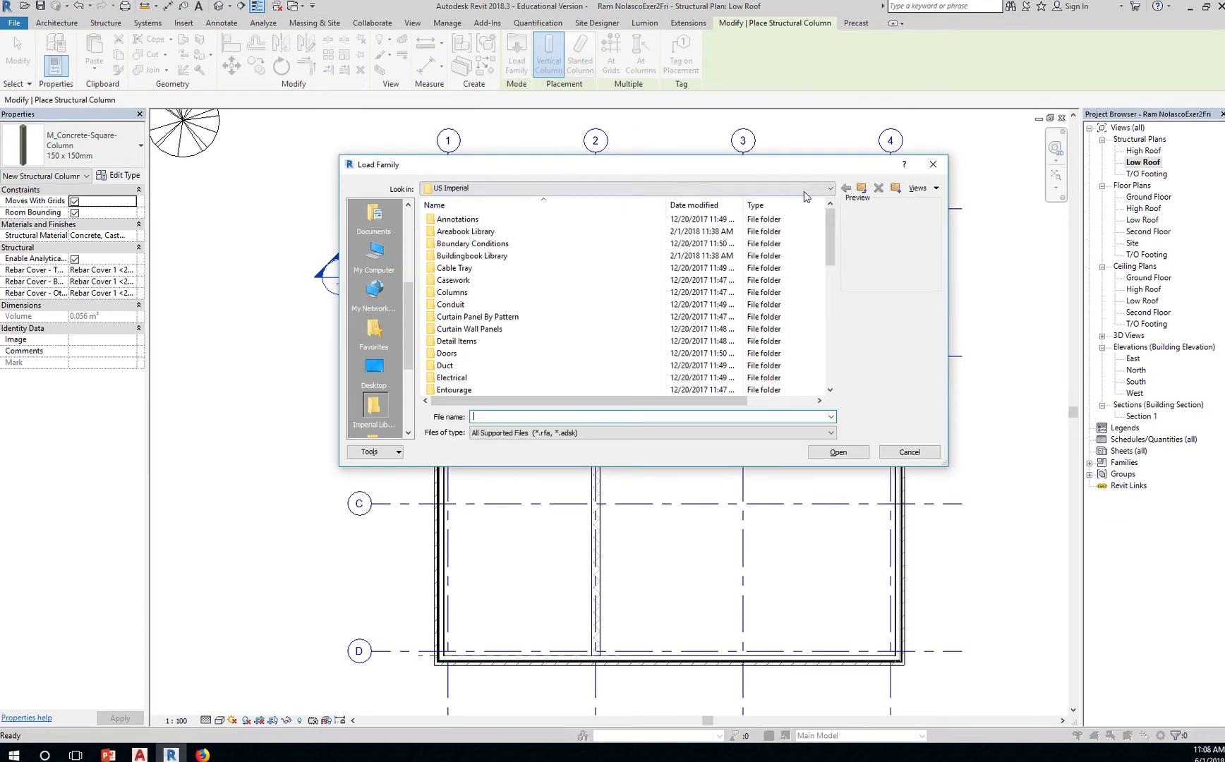
left_click(811, 189)
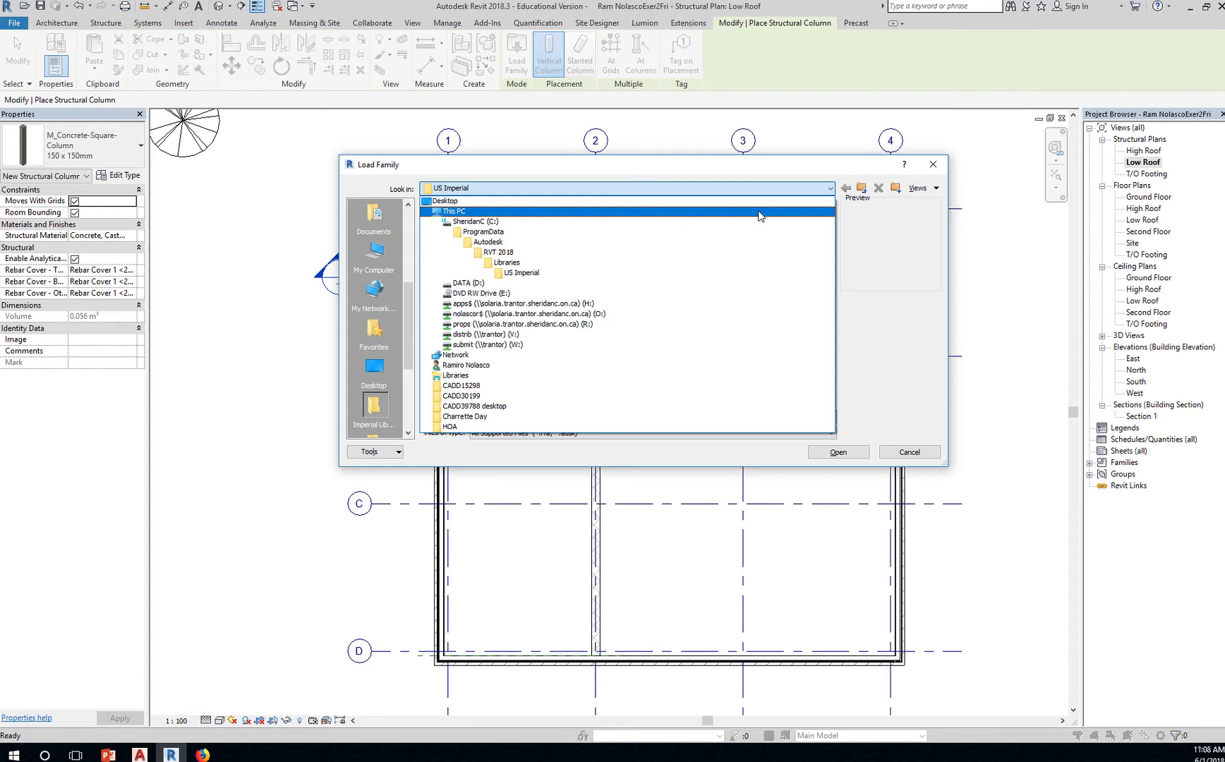
left_click(645, 269)
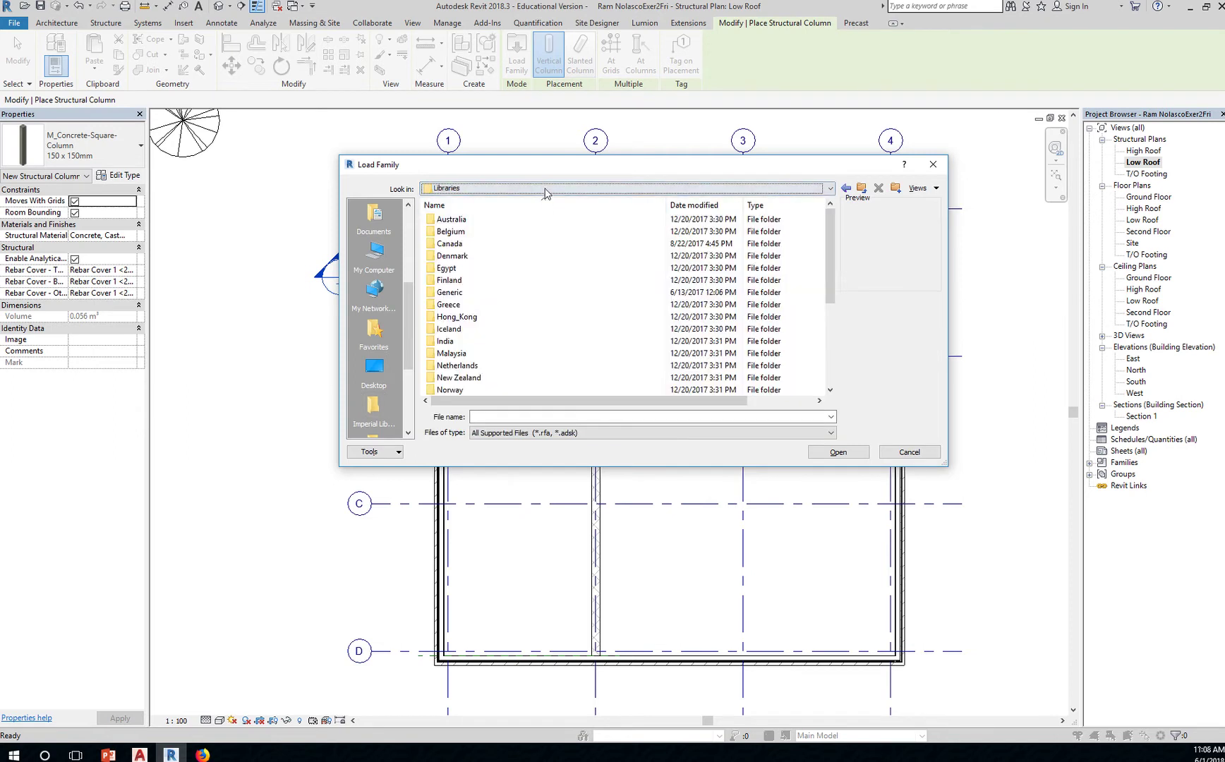
scroll(534, 331, "down", 5)
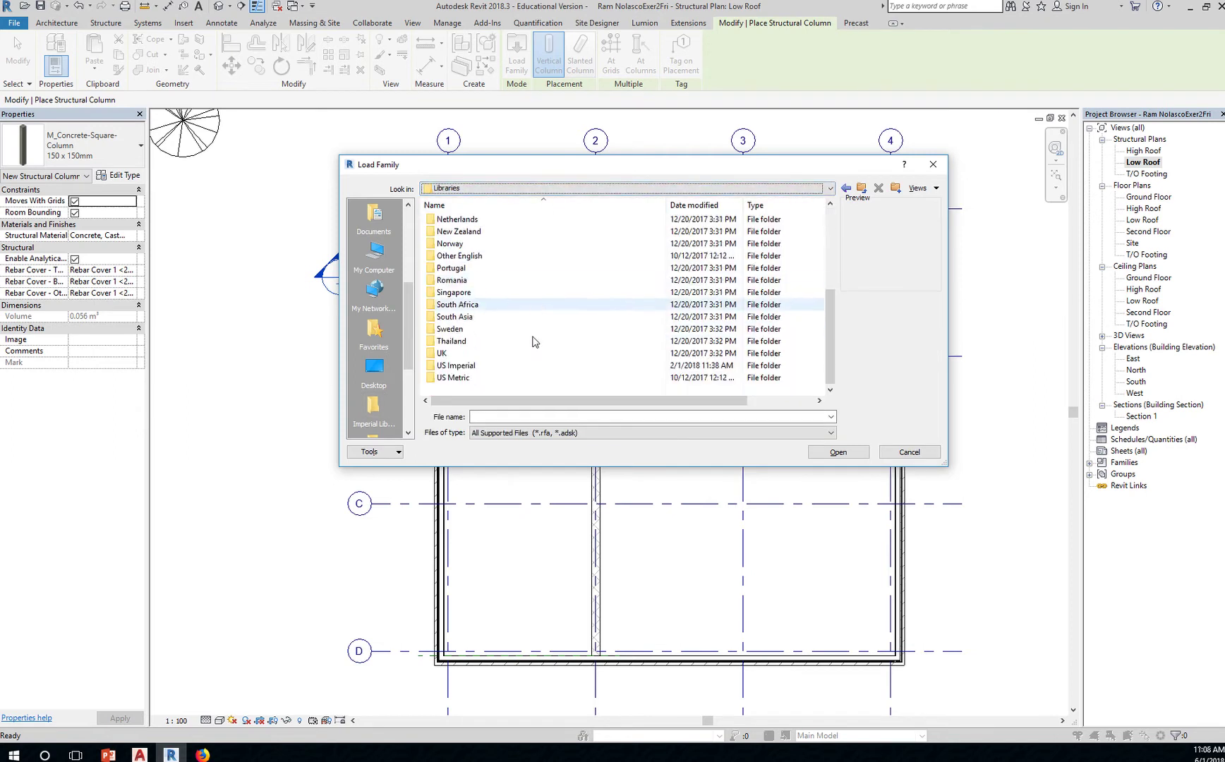
left_click(462, 379)
double_click(458, 379)
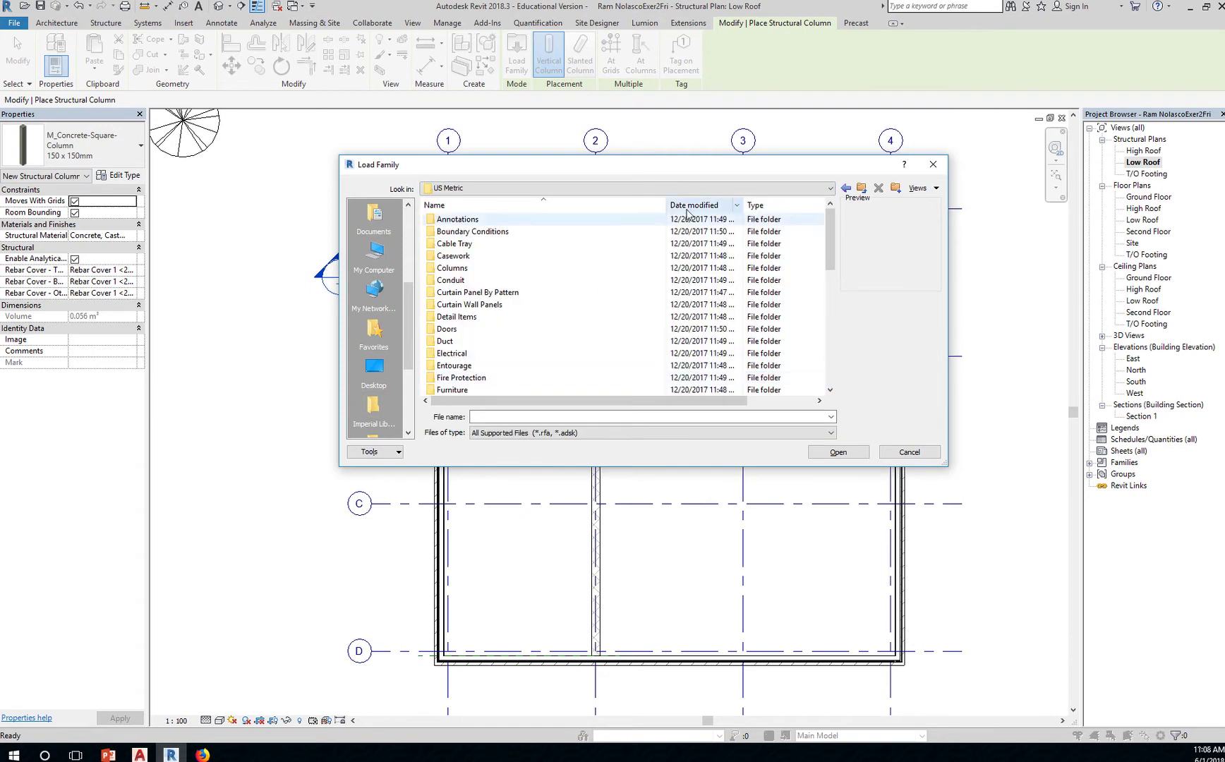
- Open the Structural Columns folder within the US Metric library
left_click(831, 188)
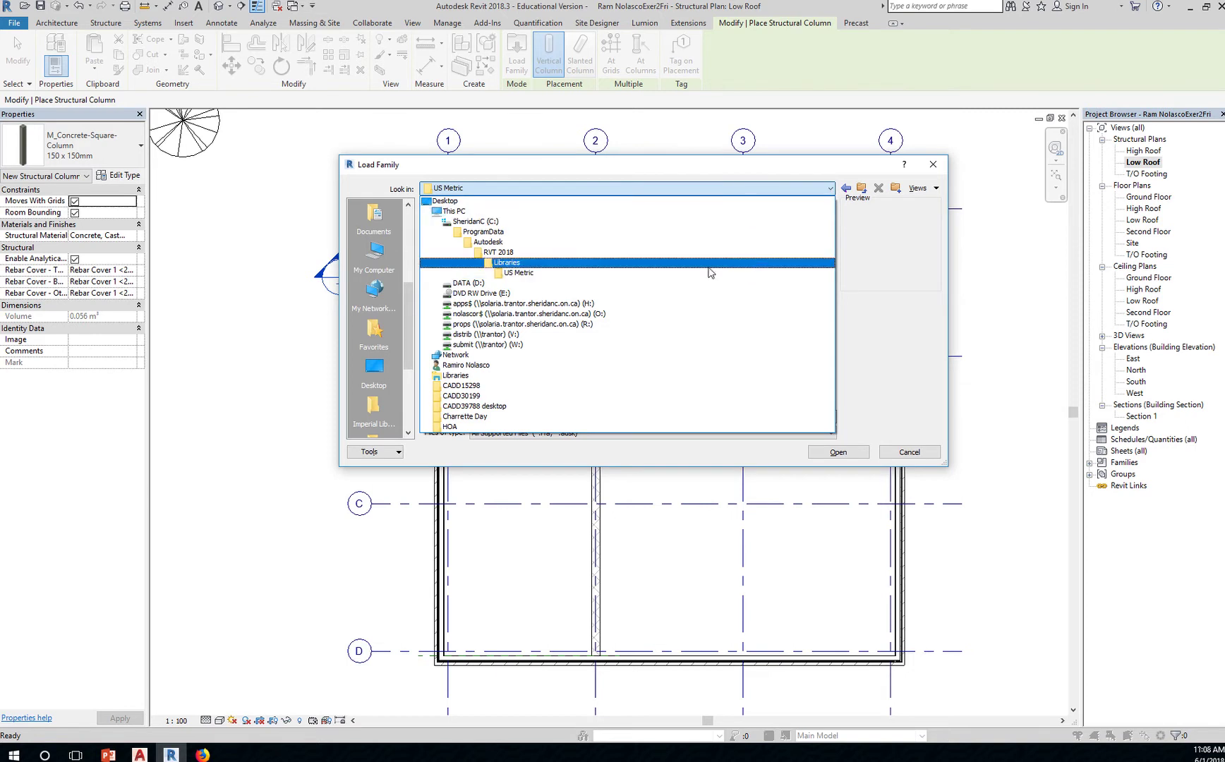
left_click(769, 273)
scroll(553, 260, "down", 7)
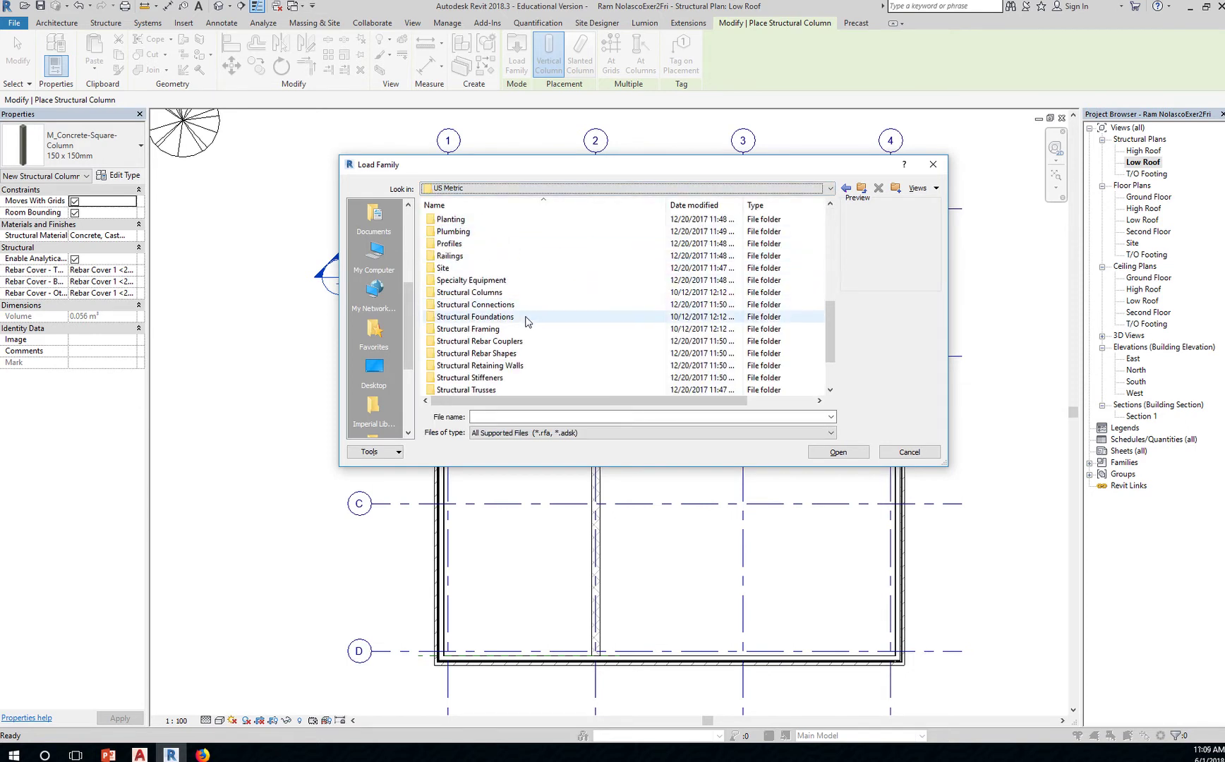
left_click(488, 293)
scroll(522, 295, "up", 8)
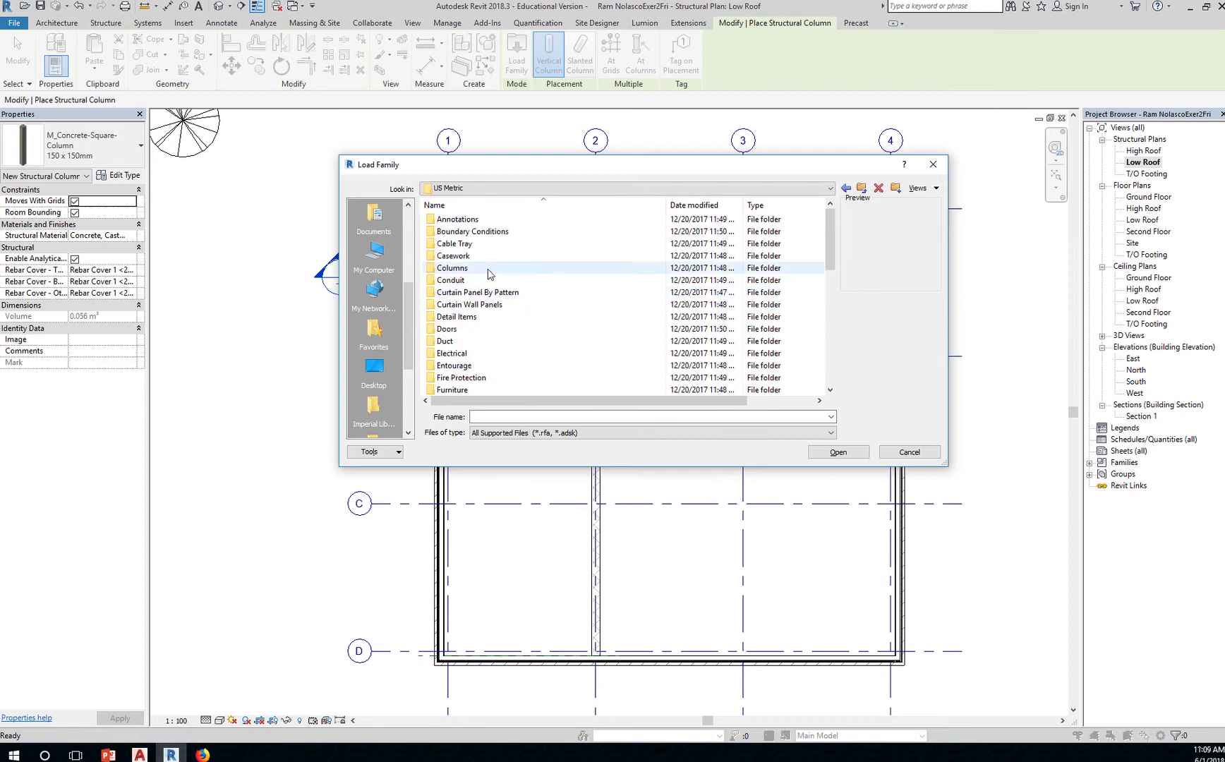
left_click(461, 269)
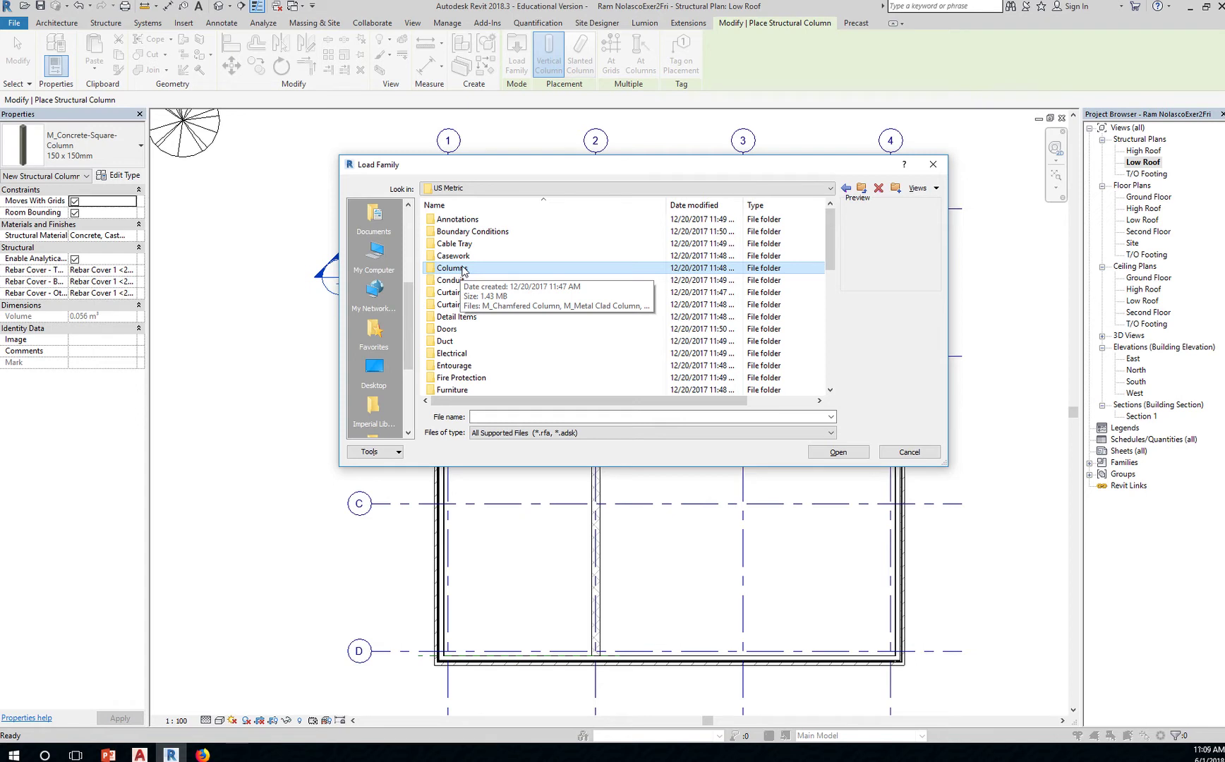
scroll(480, 279, "down", 6)
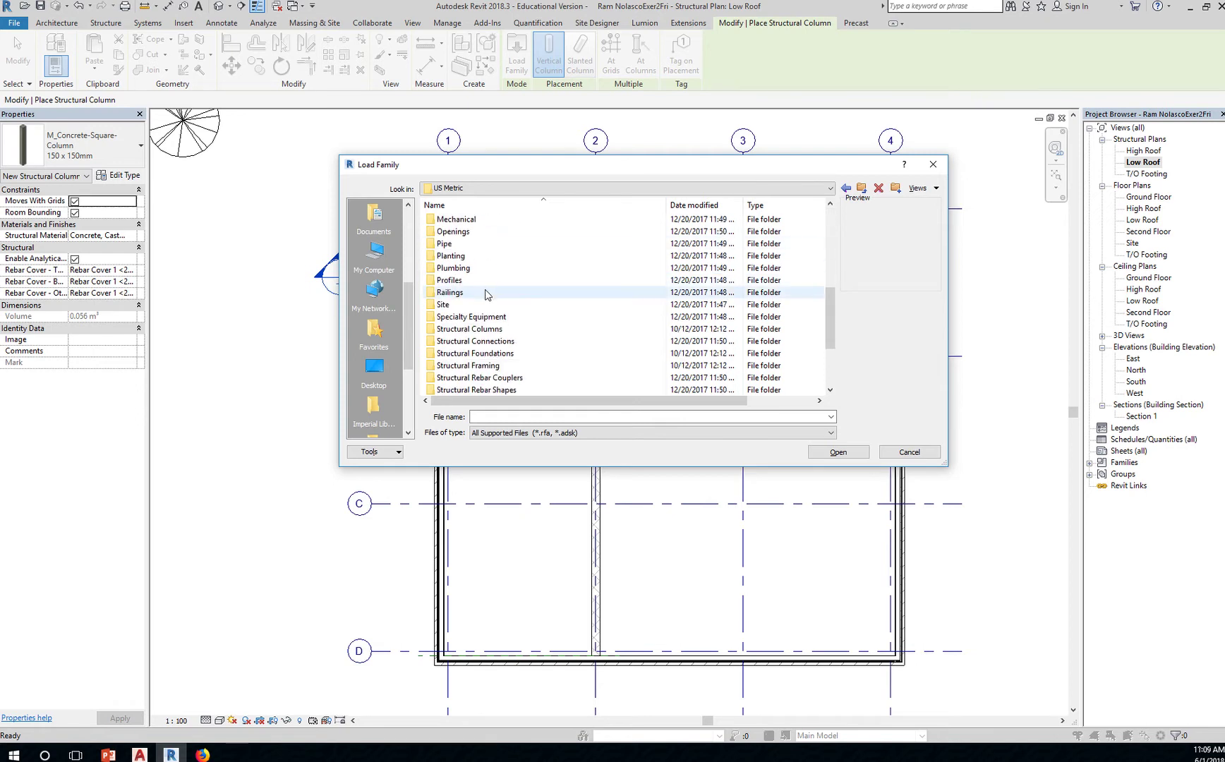
left_click(480, 330)
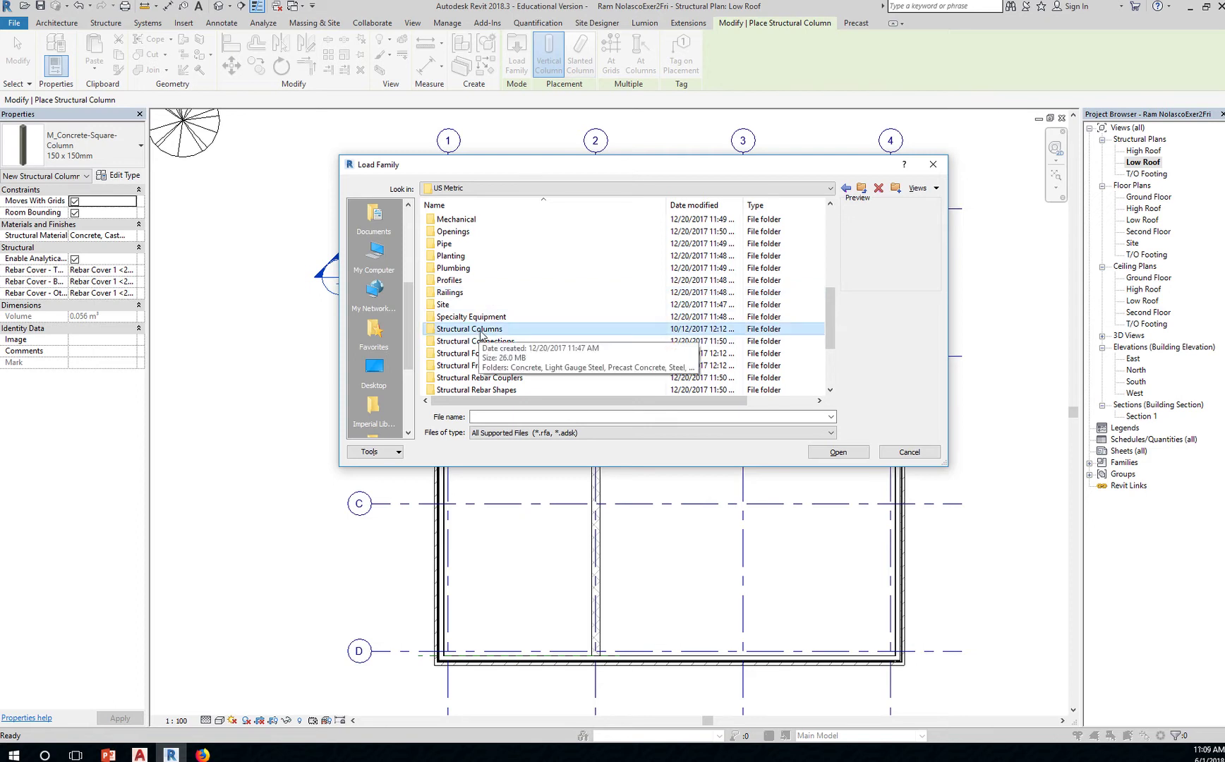
double_click(492, 329)
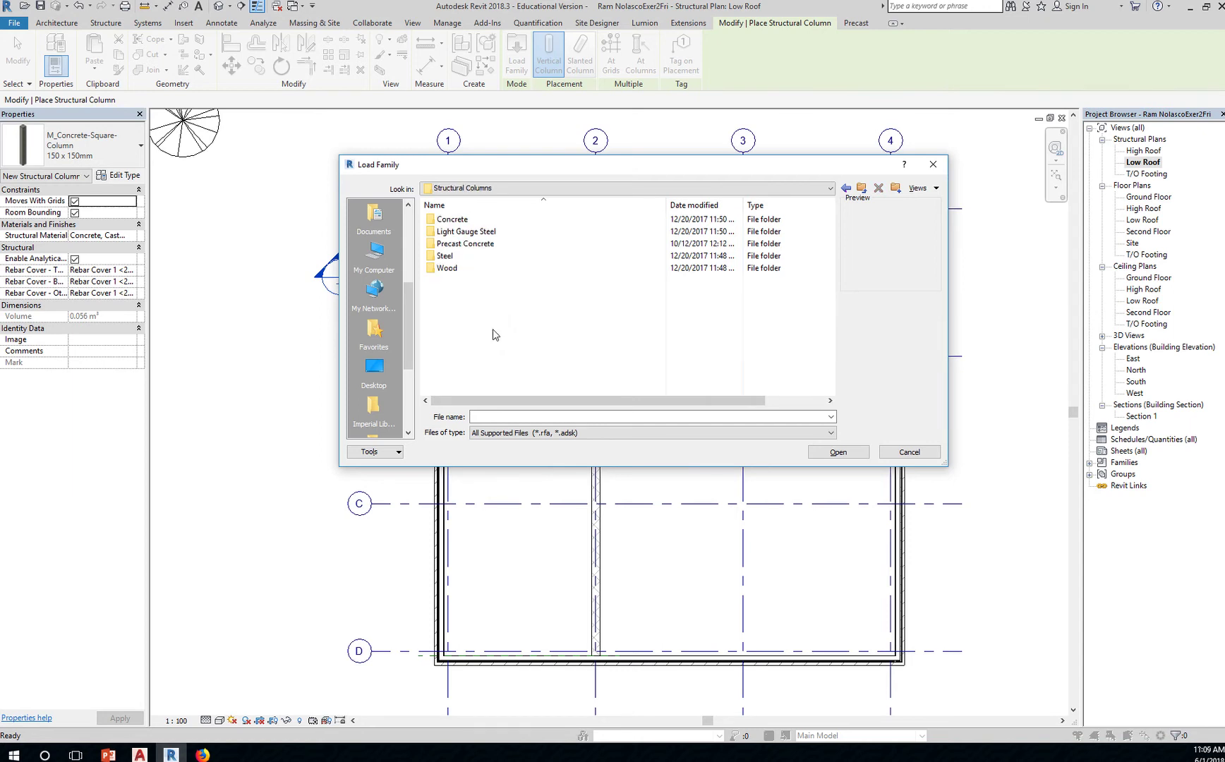
- Open the M_HSS-Hollow Structural Section-Column family from the Steel folder to list its types
left_click(470, 255)
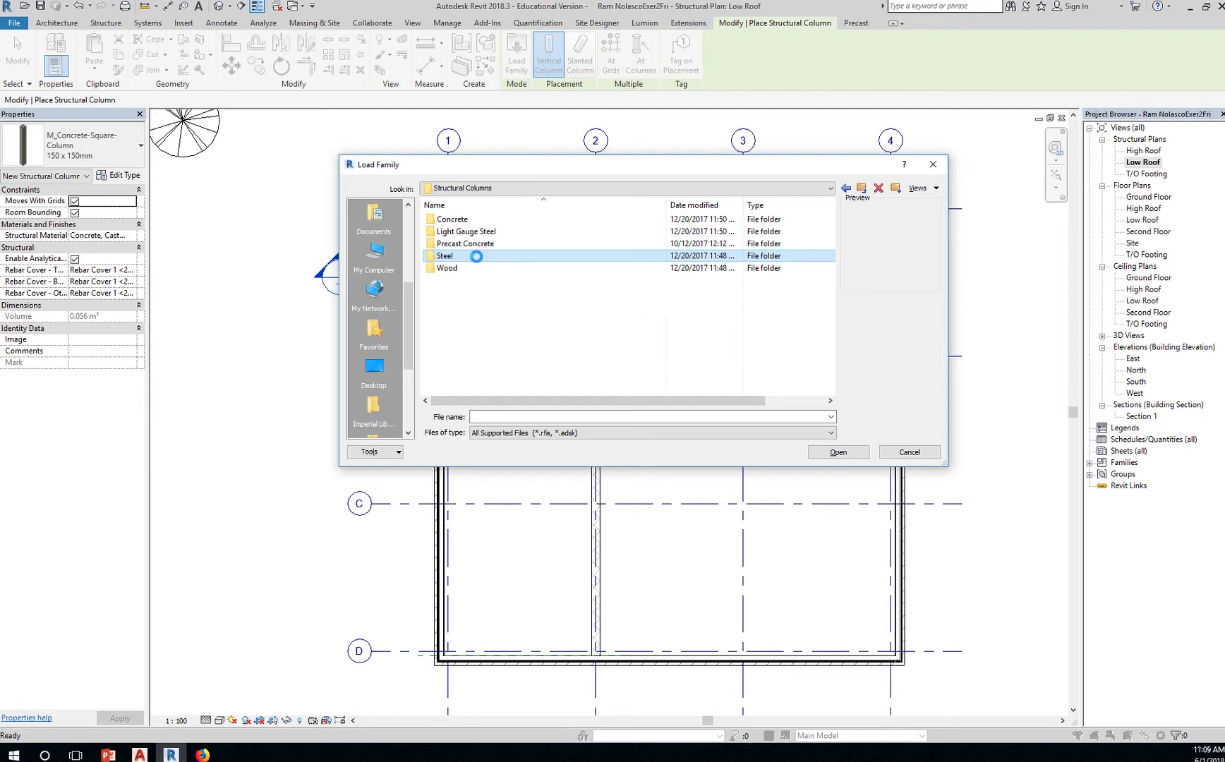
double_click(478, 258)
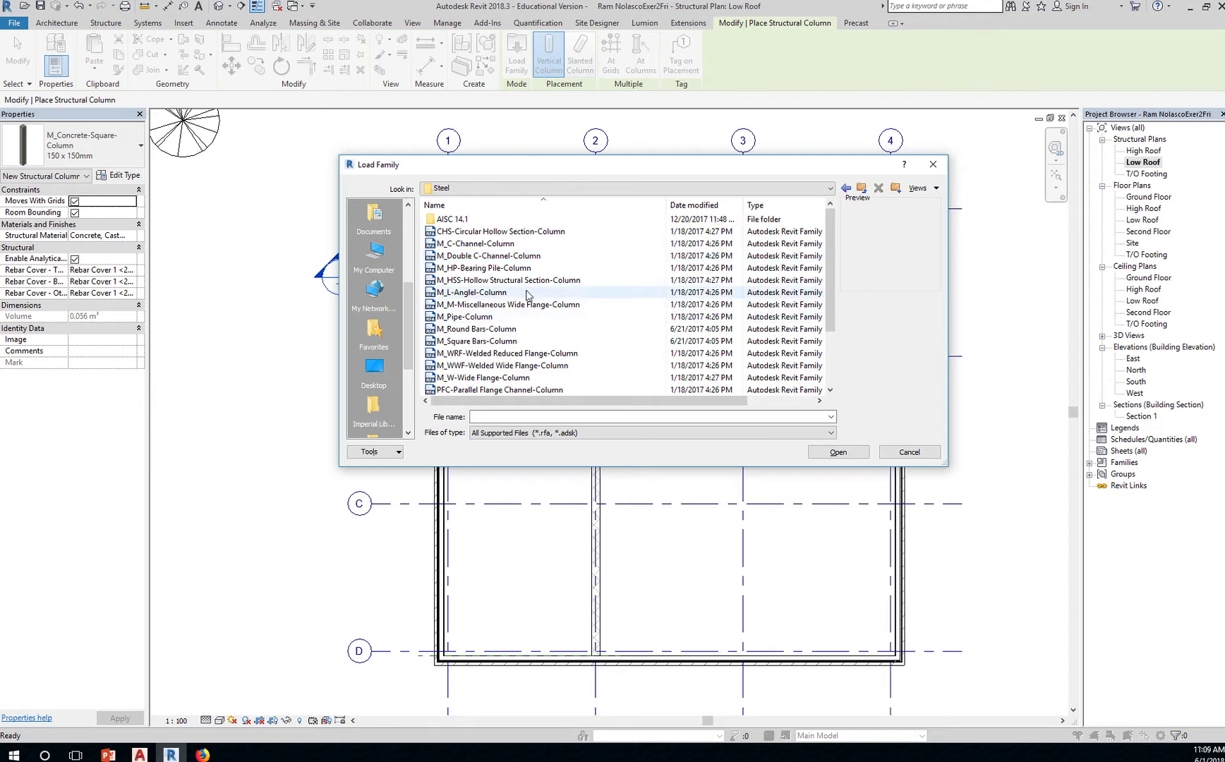
left_click(494, 281)
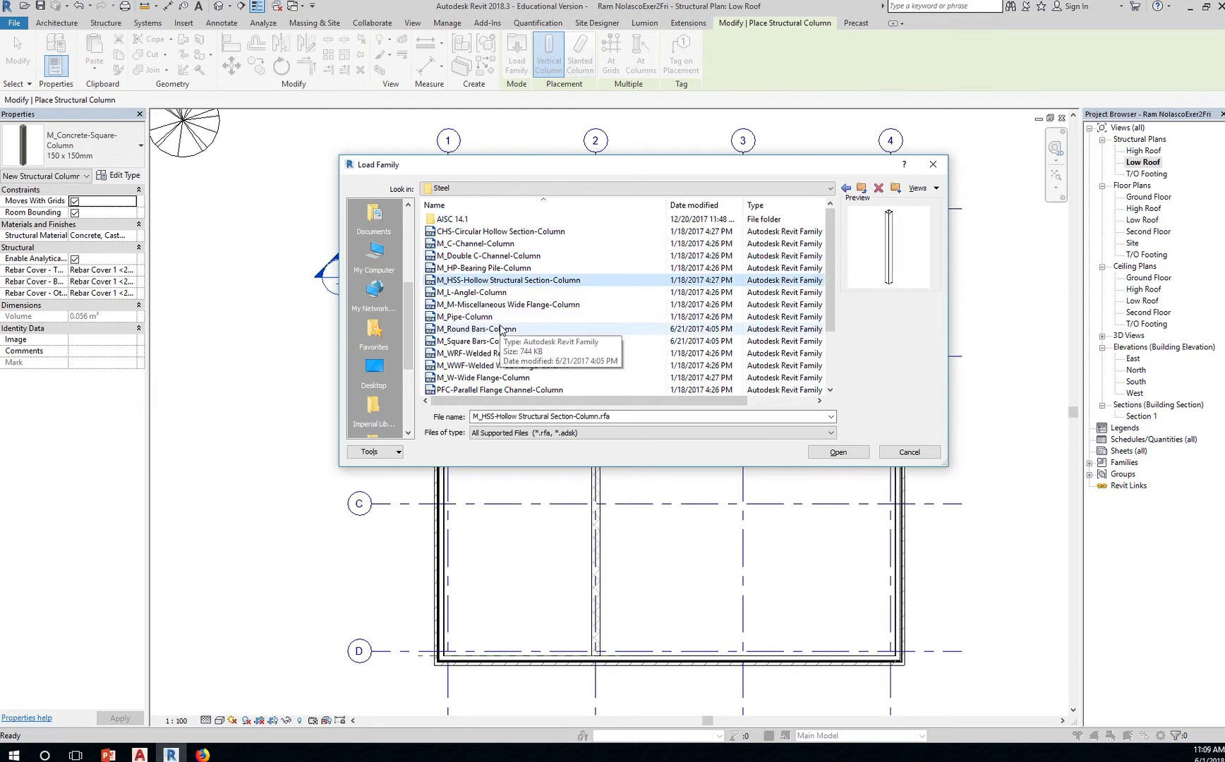
double_click(551, 281)
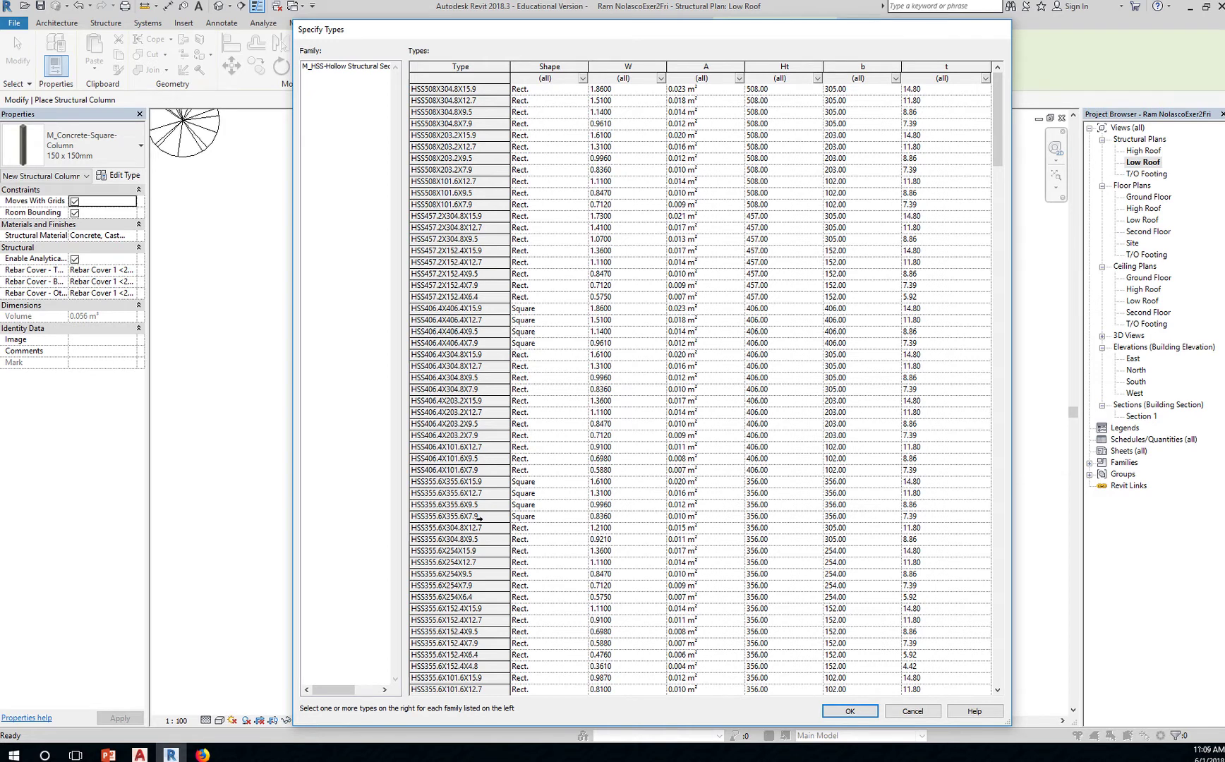
- Select the square type HSS101.6X101.6X9.5 and check it against the structural column notes in the AutoCAD drawing CADD30199-EX02.dwg
scroll(478, 518, "down", 8)
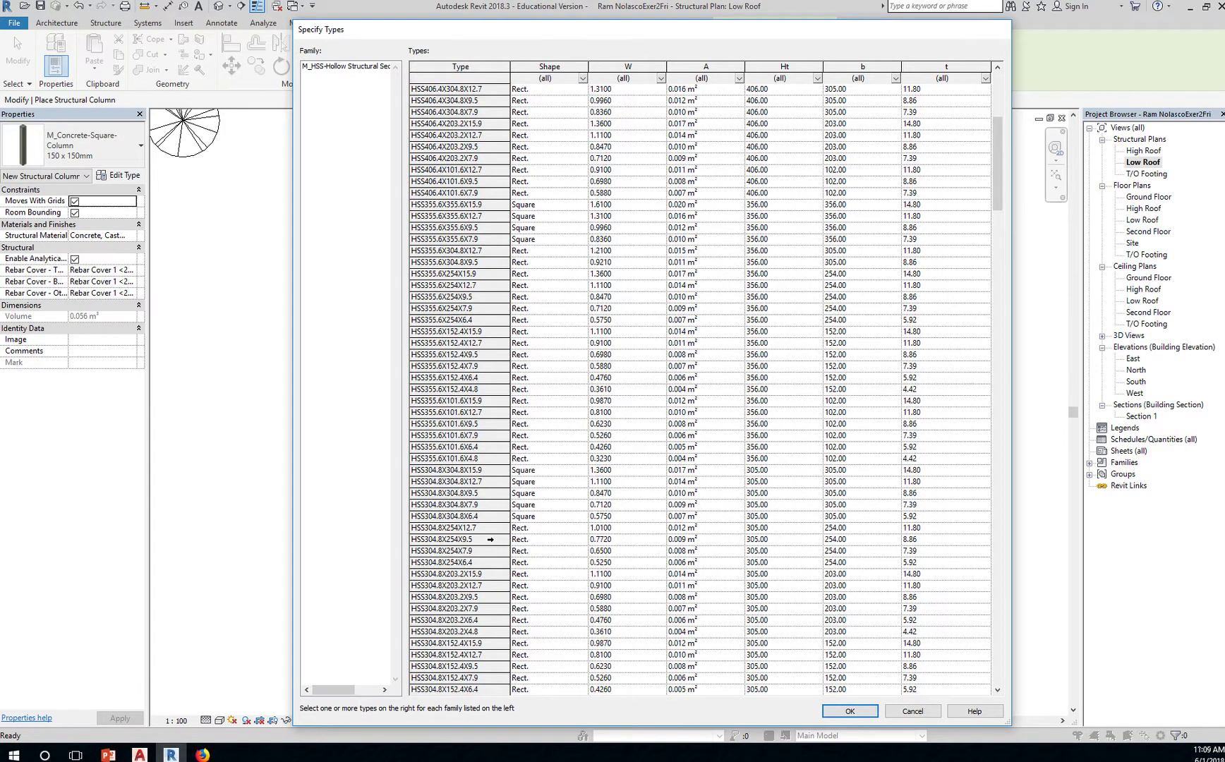
scroll(491, 539, "down", 3)
scroll(490, 539, "down", 20)
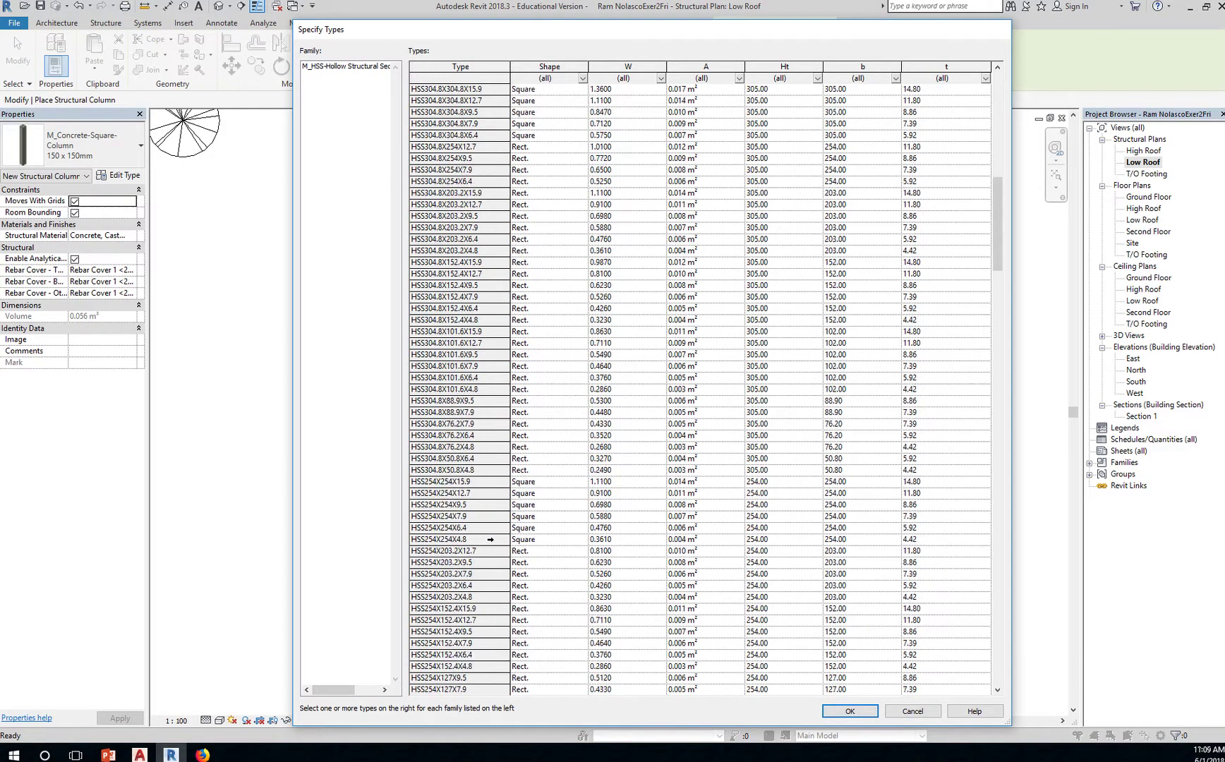
scroll(486, 556, "down", 20)
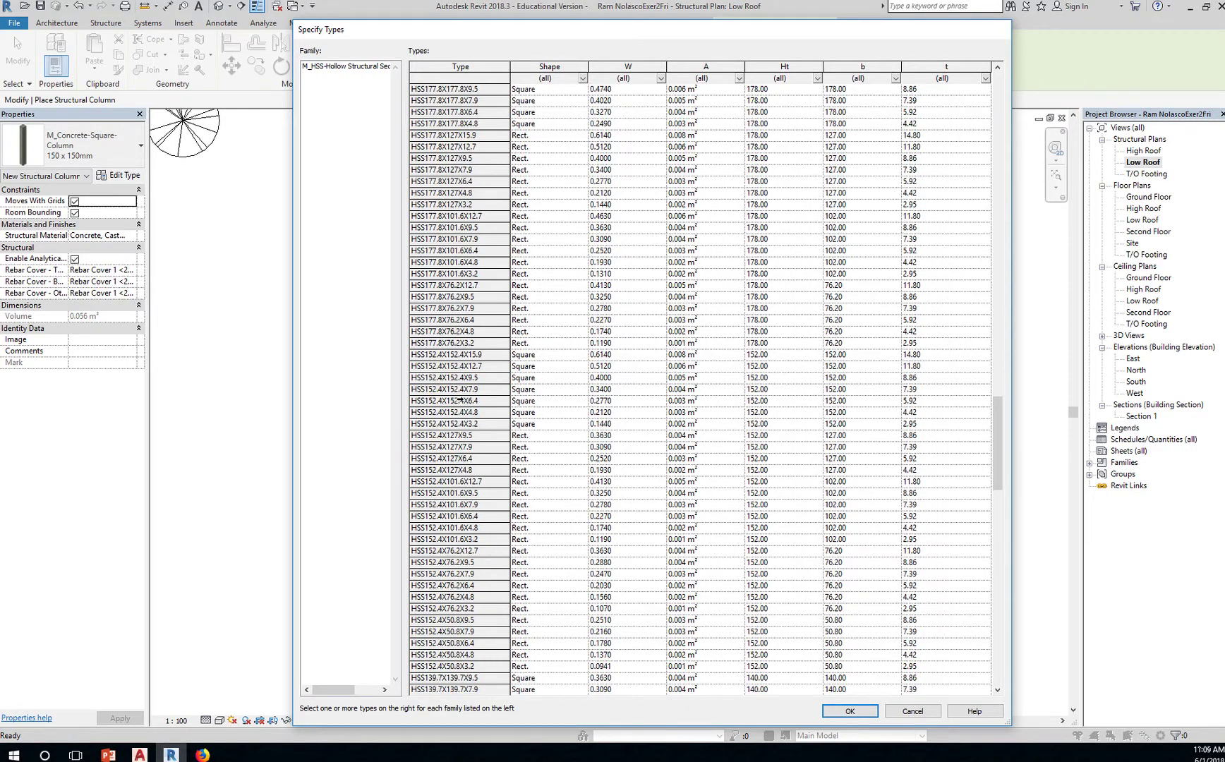
scroll(479, 537, "down", 4)
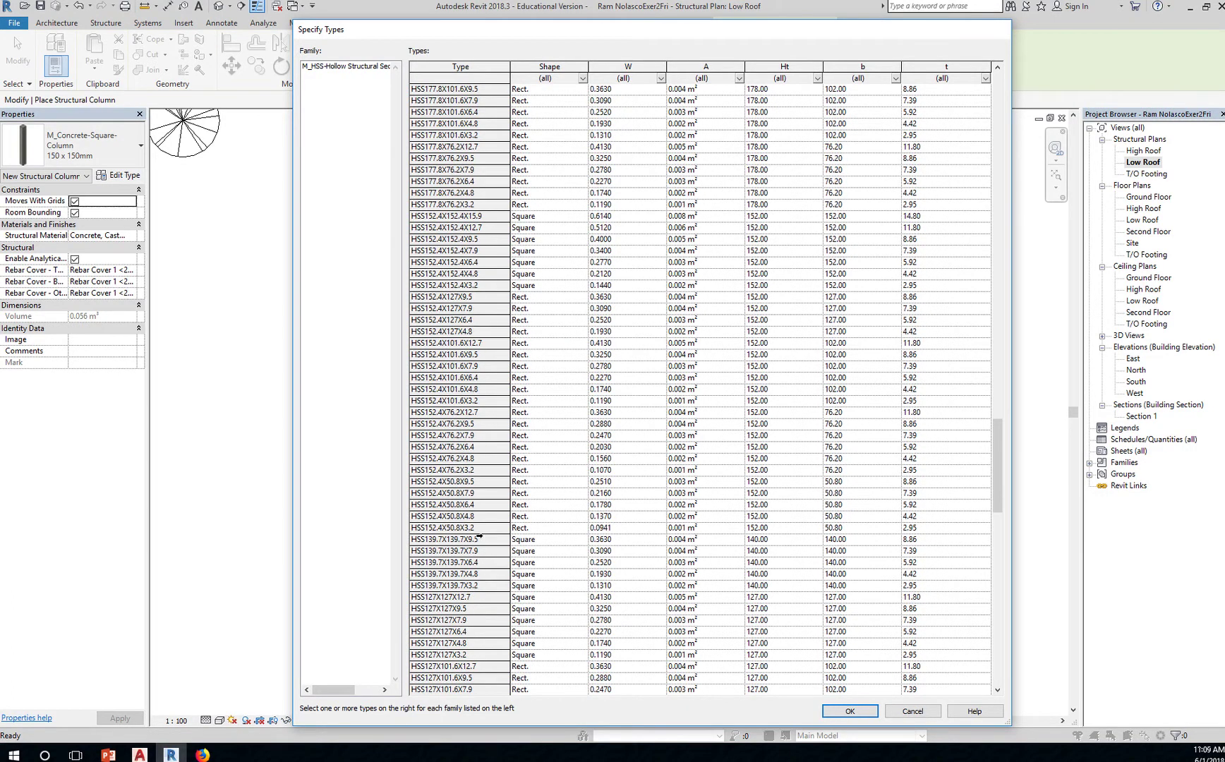
scroll(479, 538, "down", 16)
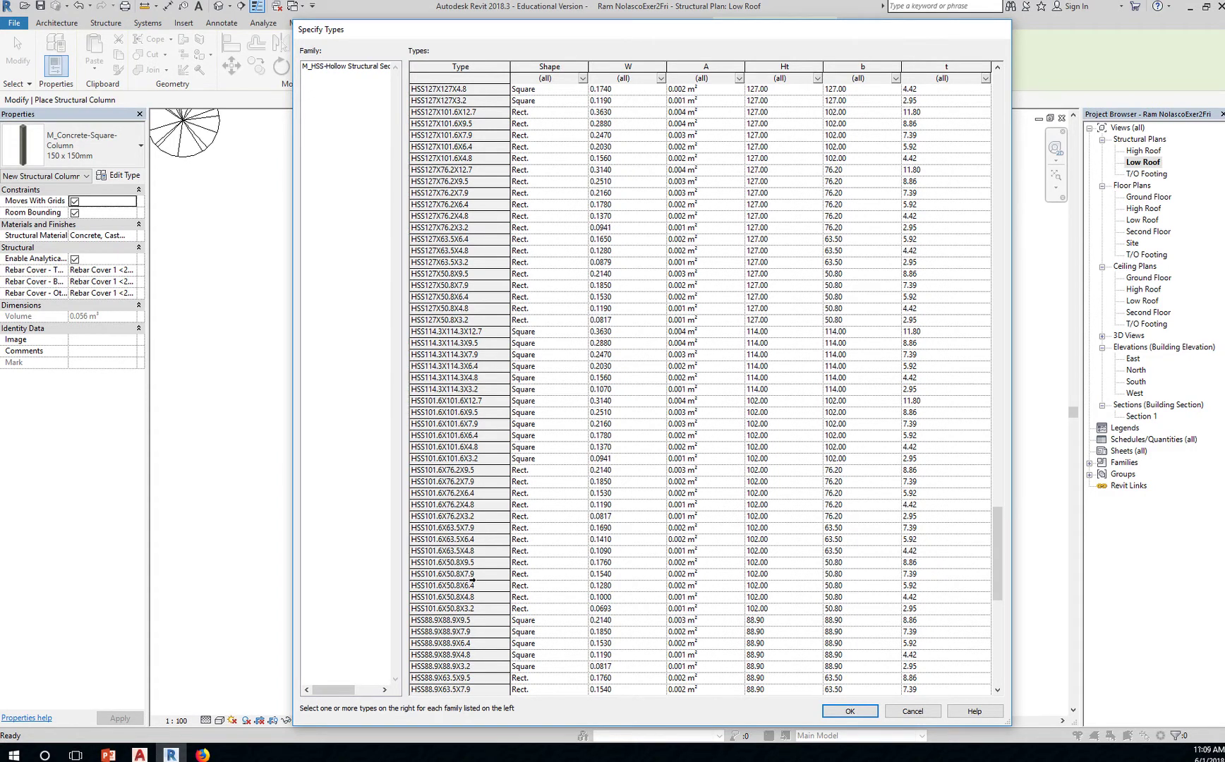
scroll(473, 579, "down", 1)
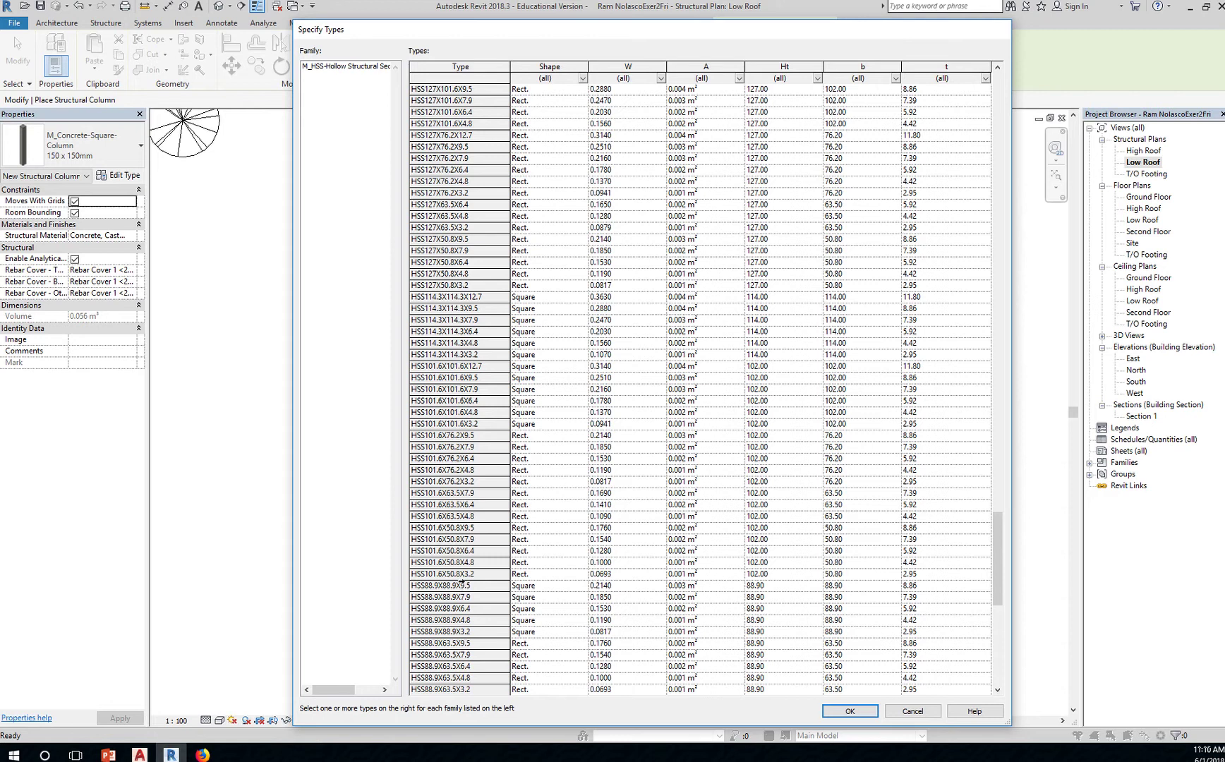
left_click(452, 379)
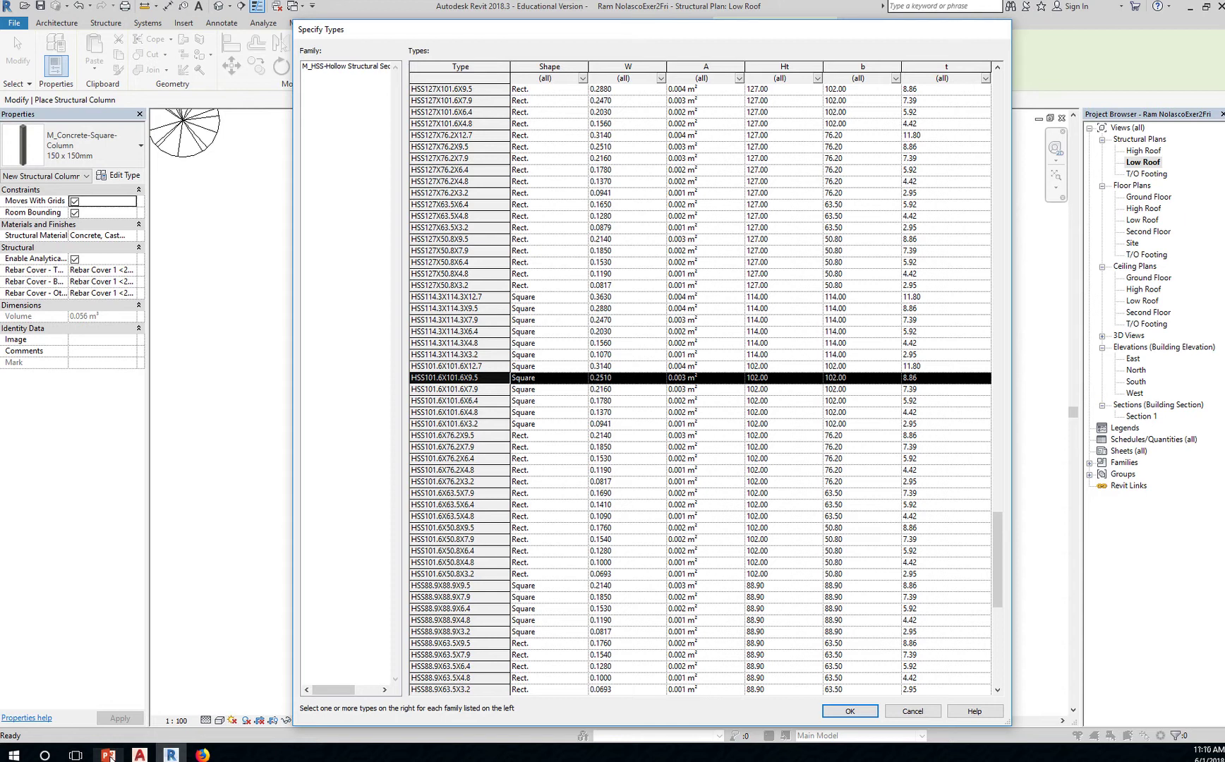
left_click(139, 756)
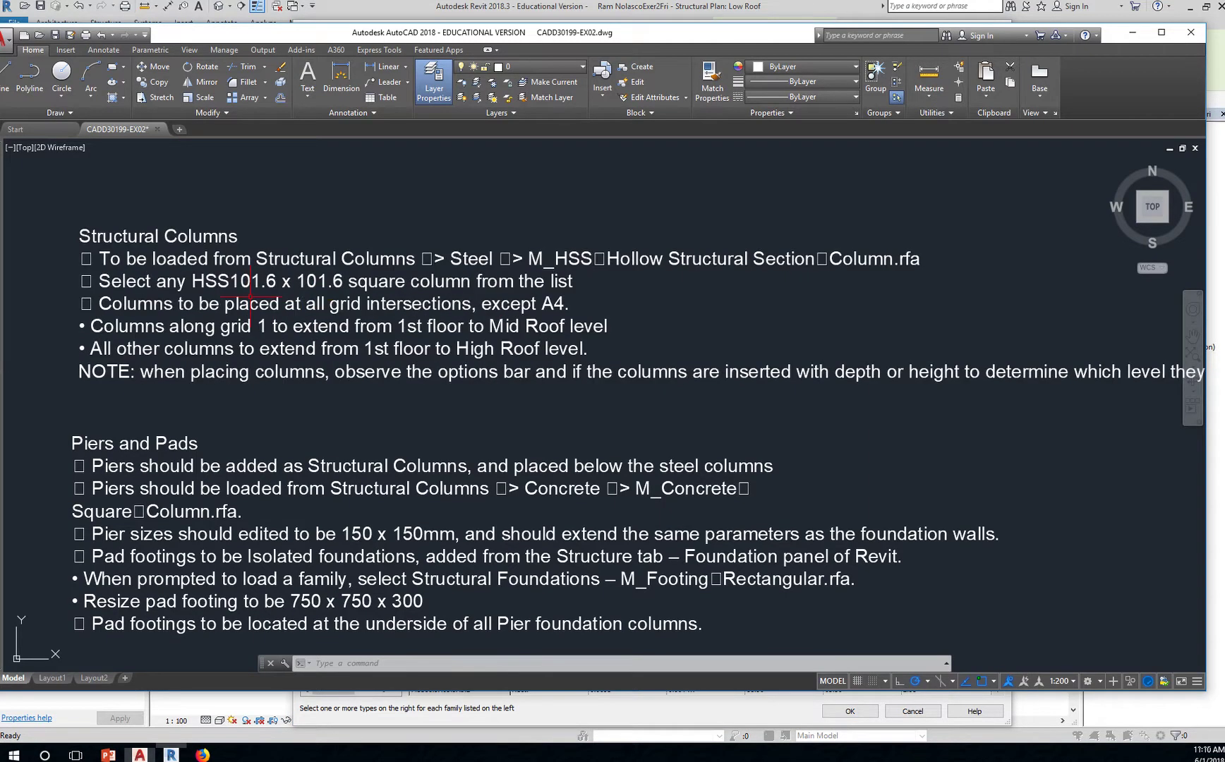
left_click(171, 756)
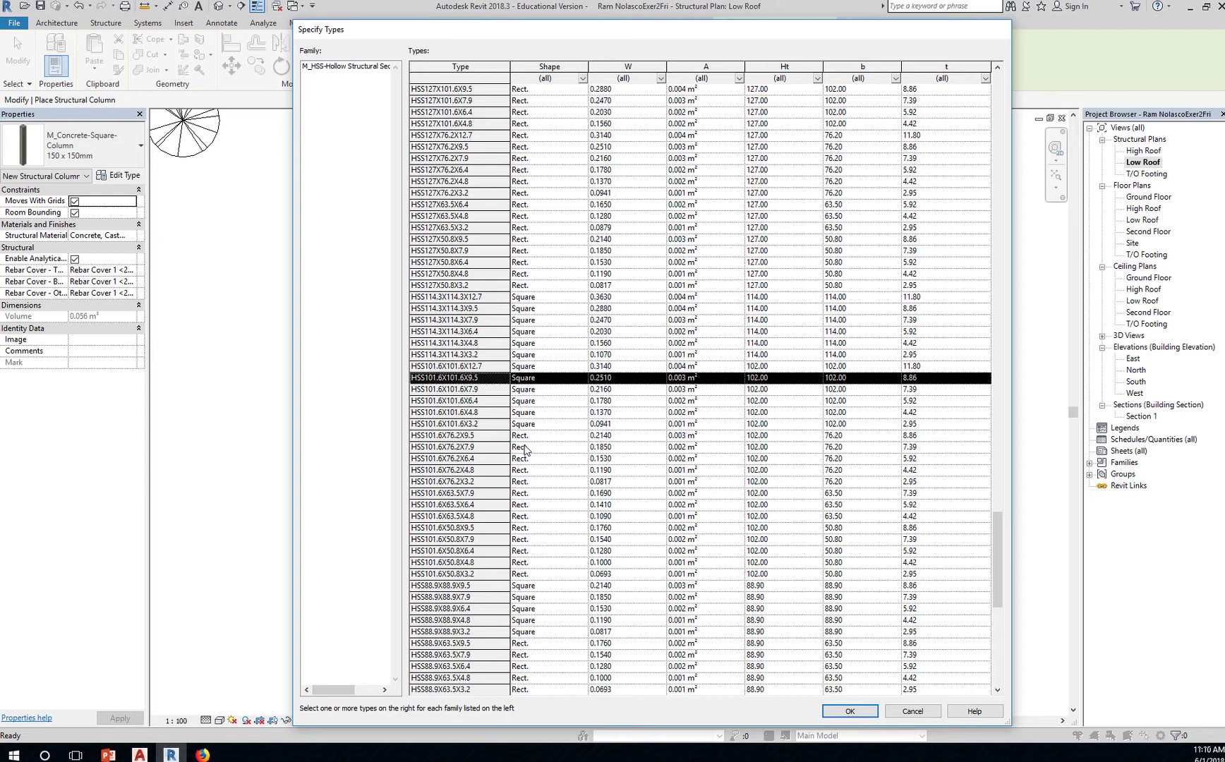
- Try selecting several HSS column types together, first as separate rows and as a continuous range
left_click(453, 412, "ctrl")
left_click(457, 331, "ctrl")
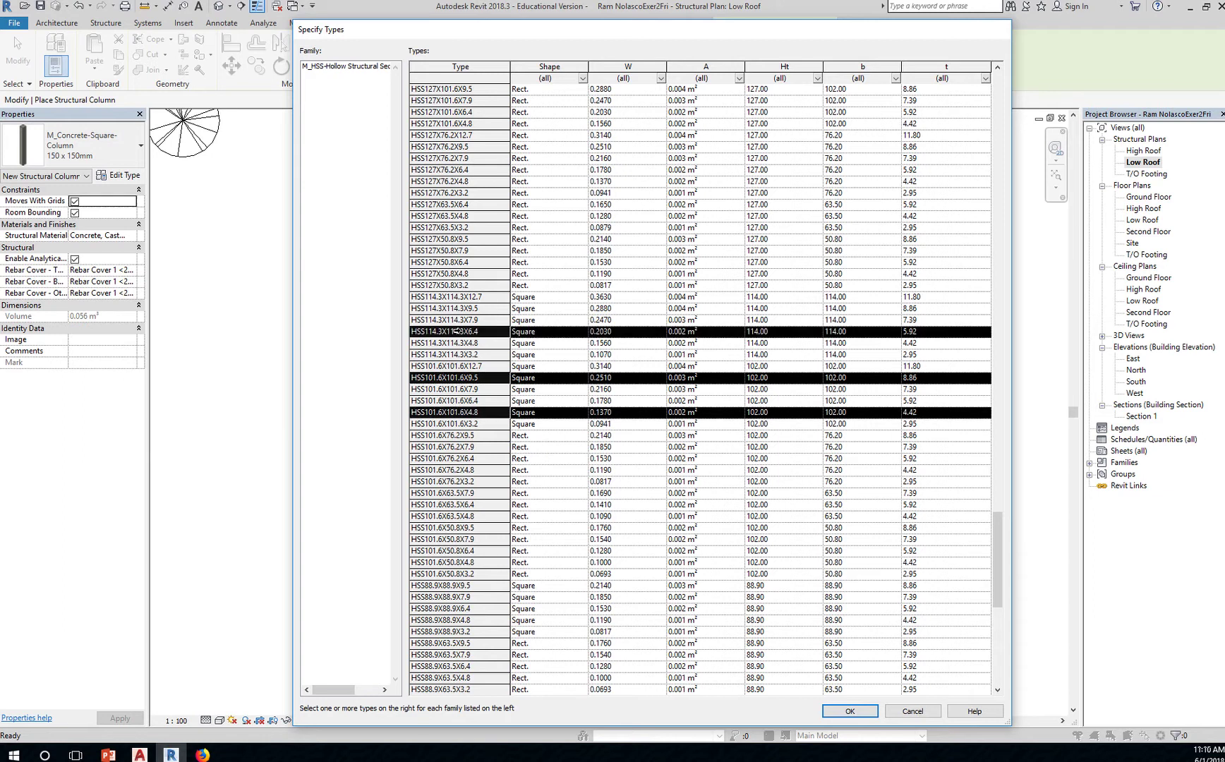
left_click(452, 378)
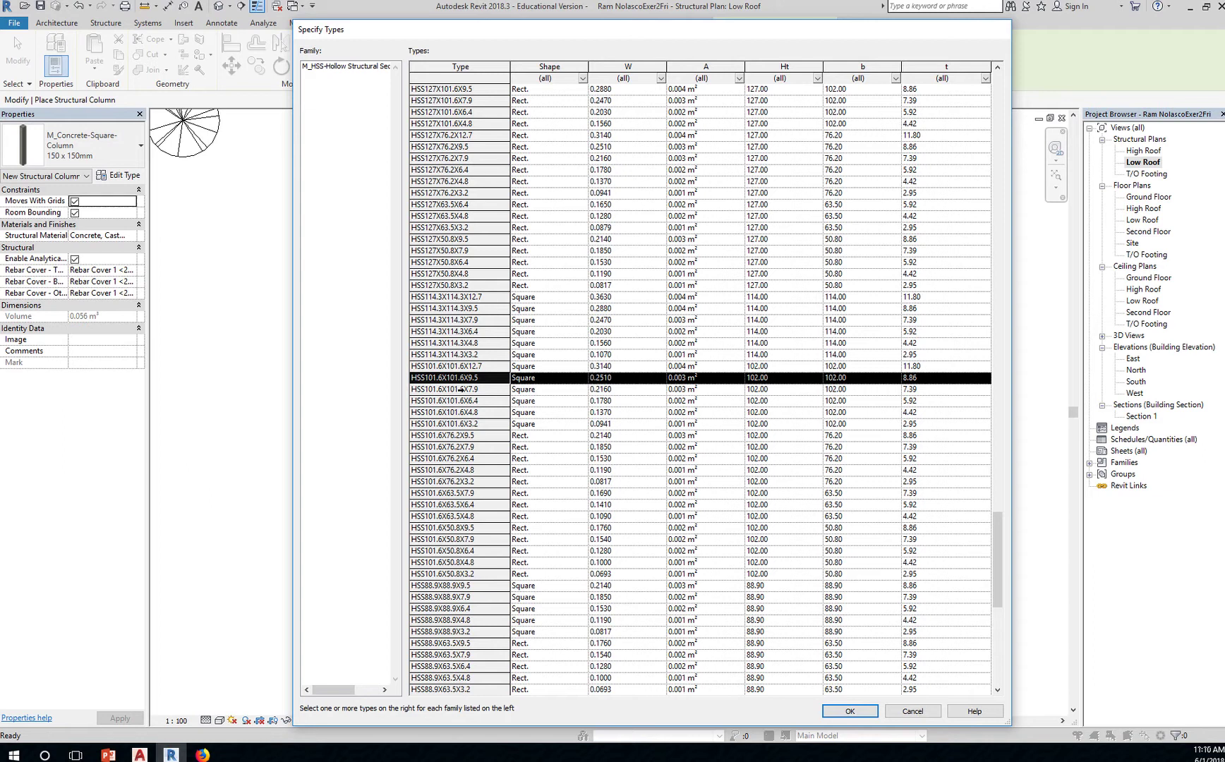
left_click(450, 435, "shift")
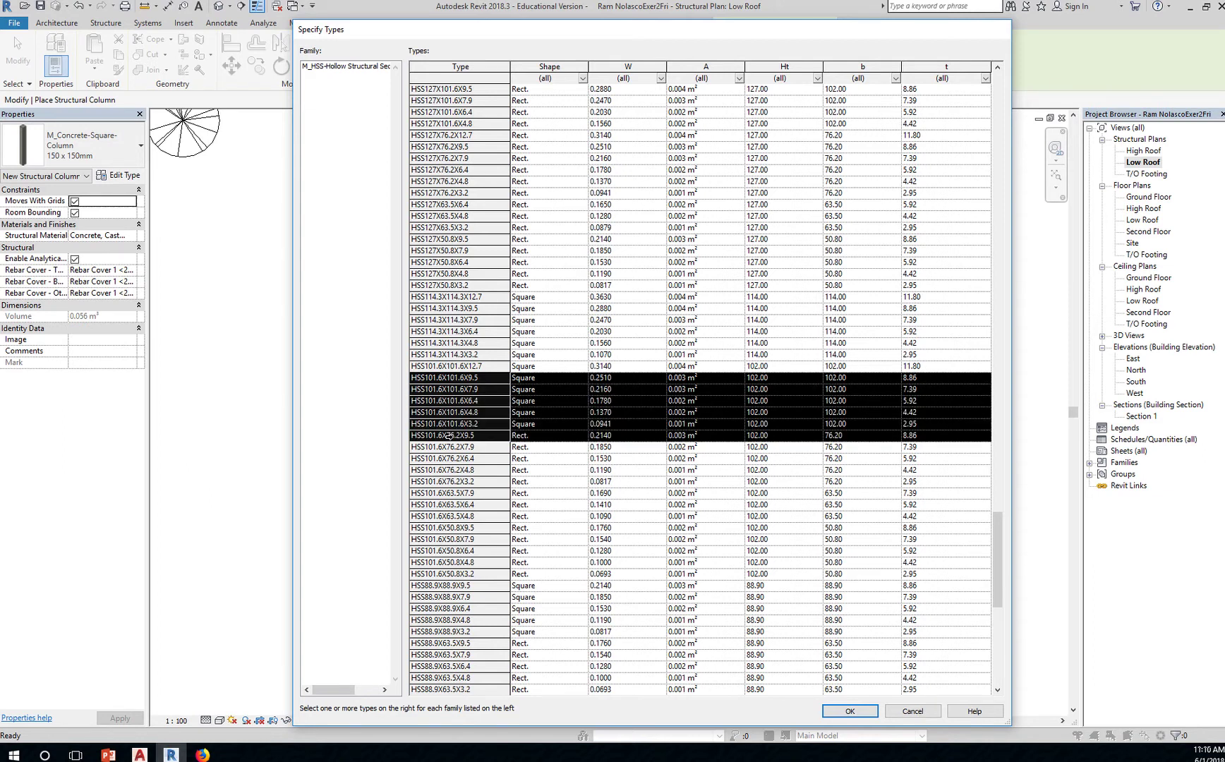
- Select only the HSS101.6X101.6X9.5 type and load it into the project
left_click(461, 379)
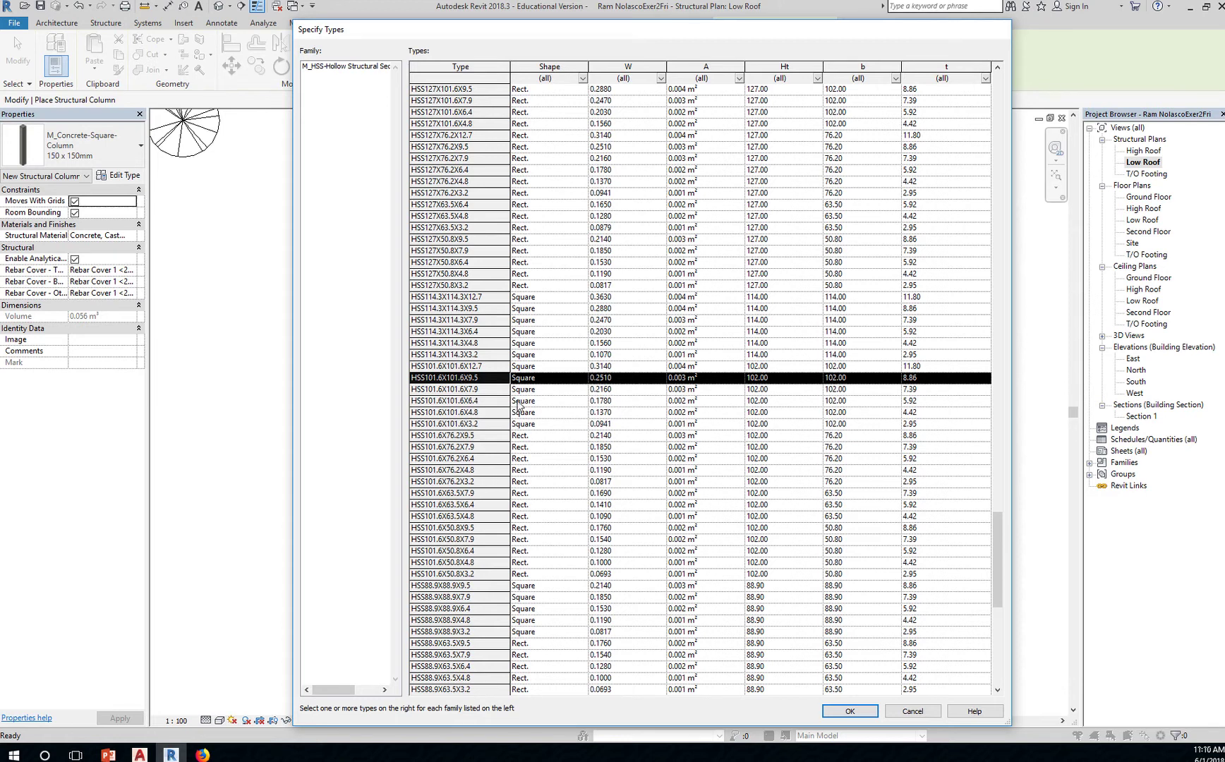
left_click(850, 711)
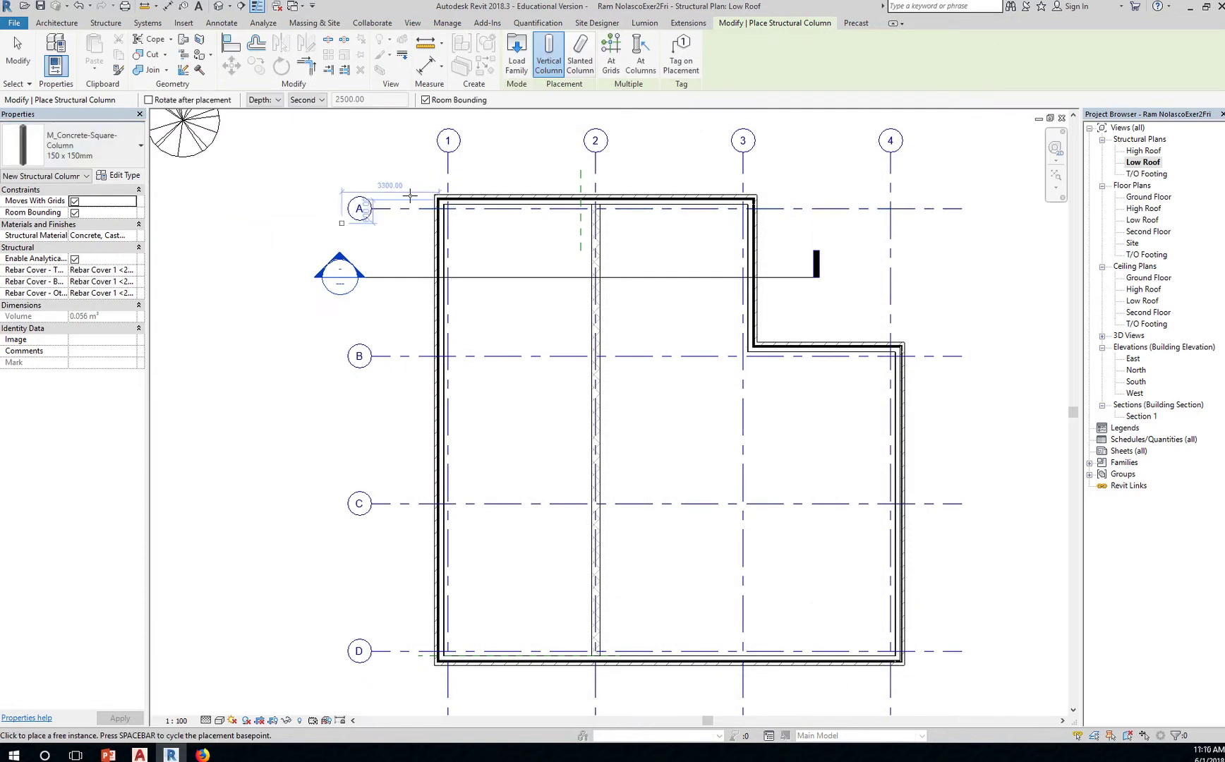
scroll(431, 204, "up", 3)
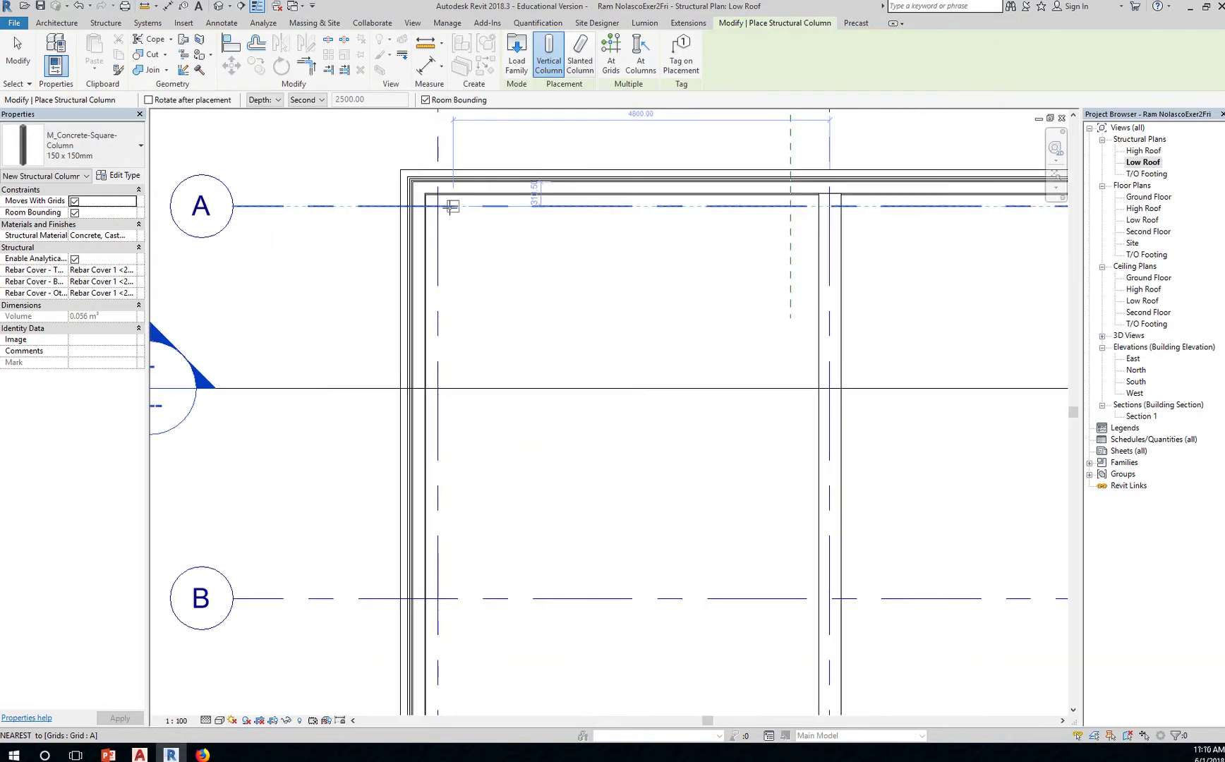
- Save the project and place 150 x 150mm concrete square columns where grid 1 intersects grids A, B, C and D
scroll(437, 206, "down", 4)
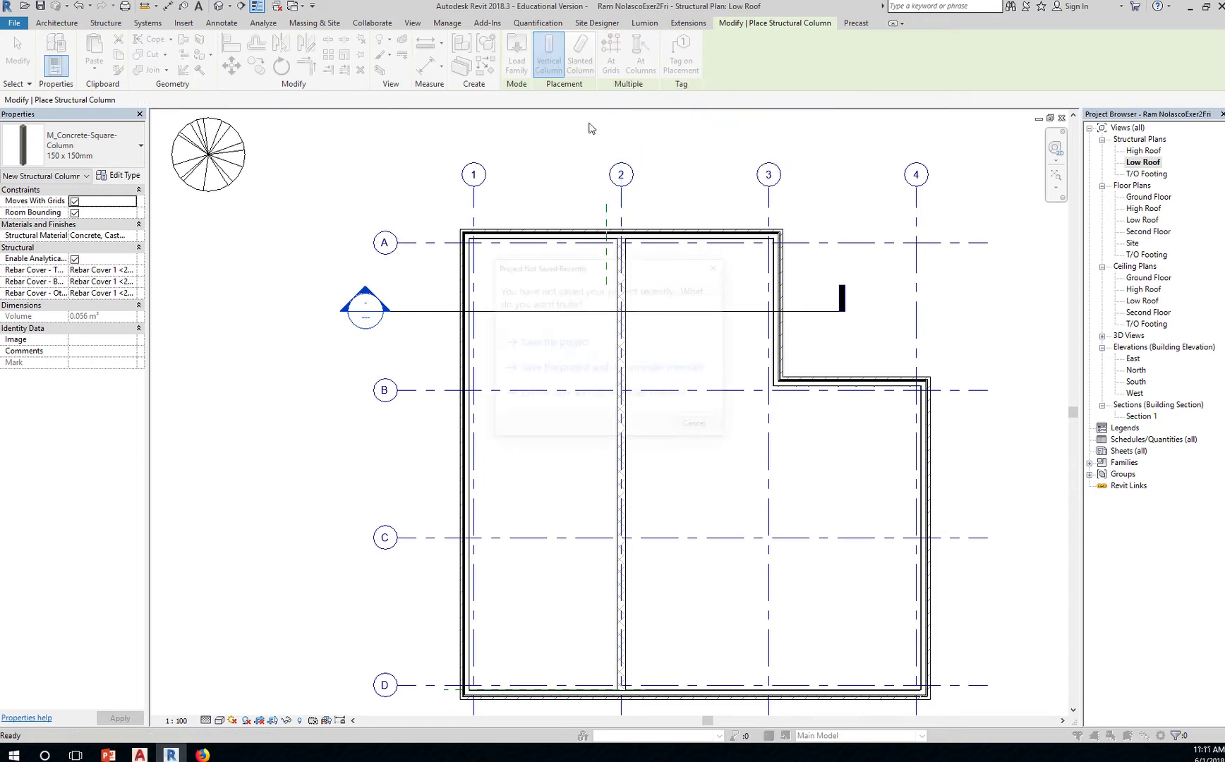
left_click(553, 343)
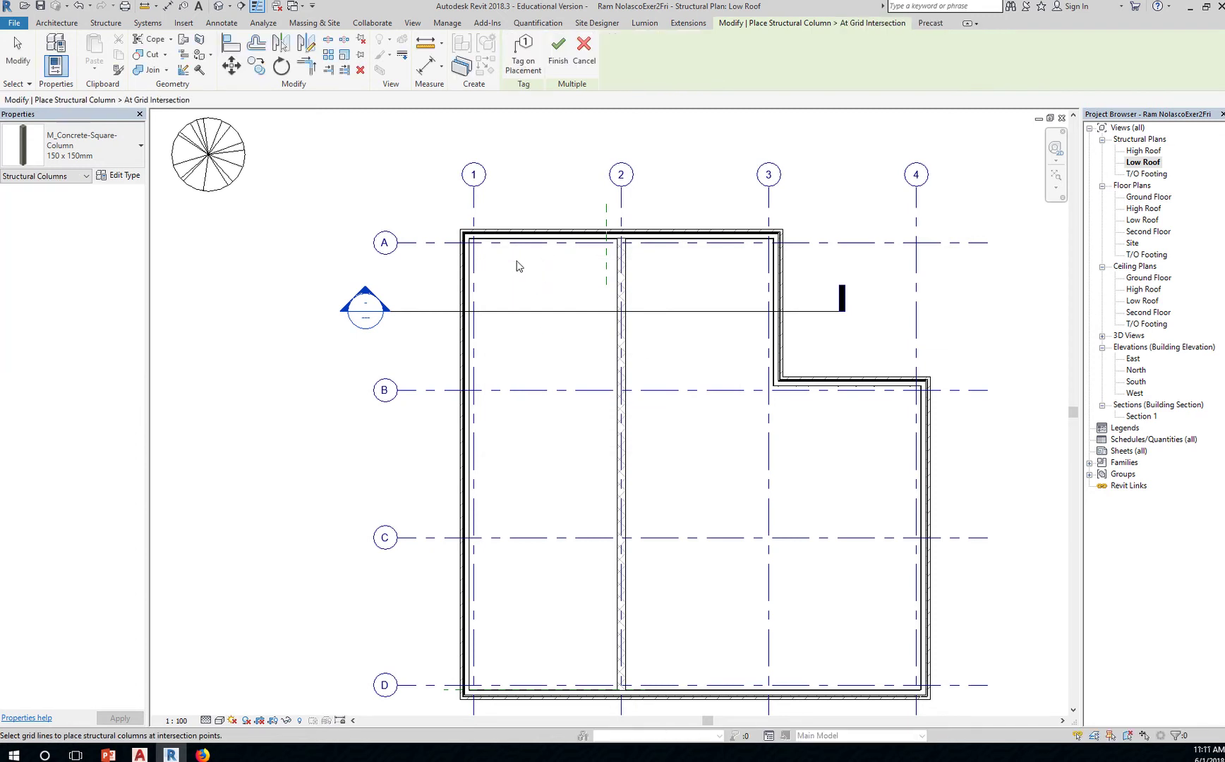
left_click_drag(519, 252, 426, 710)
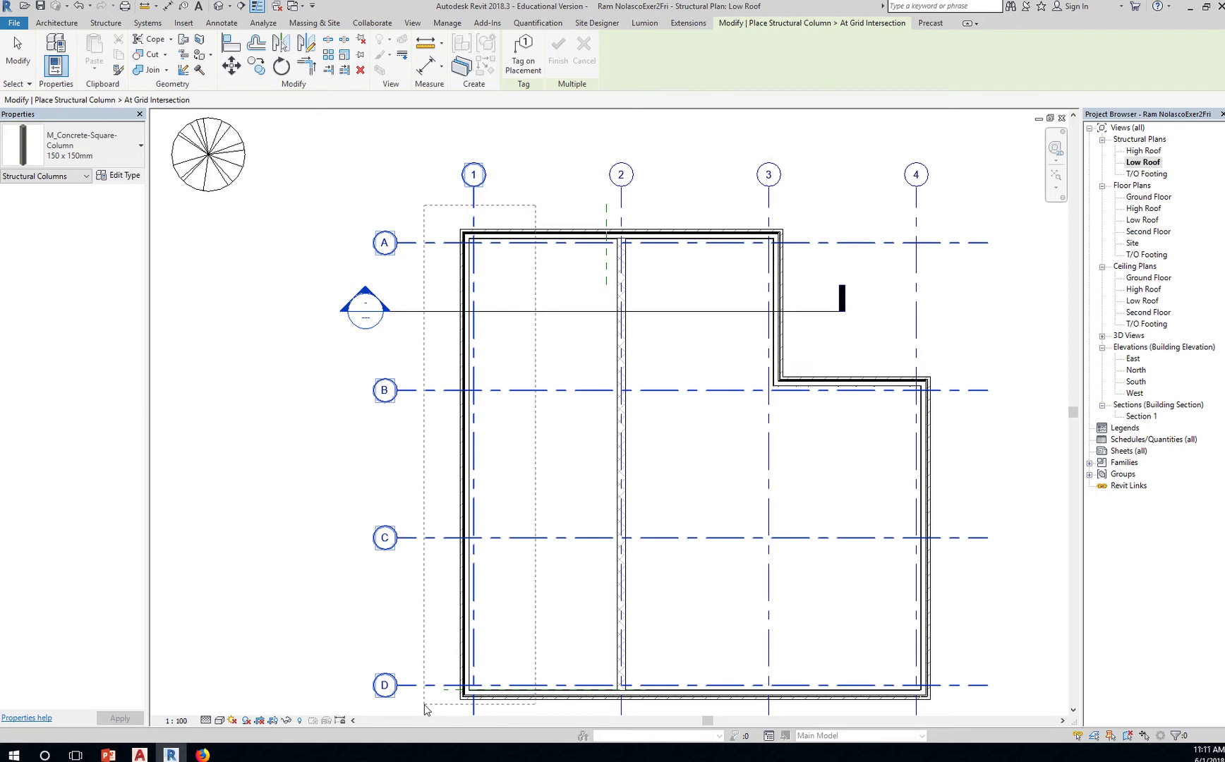
left_click_drag(426, 709, 427, 710)
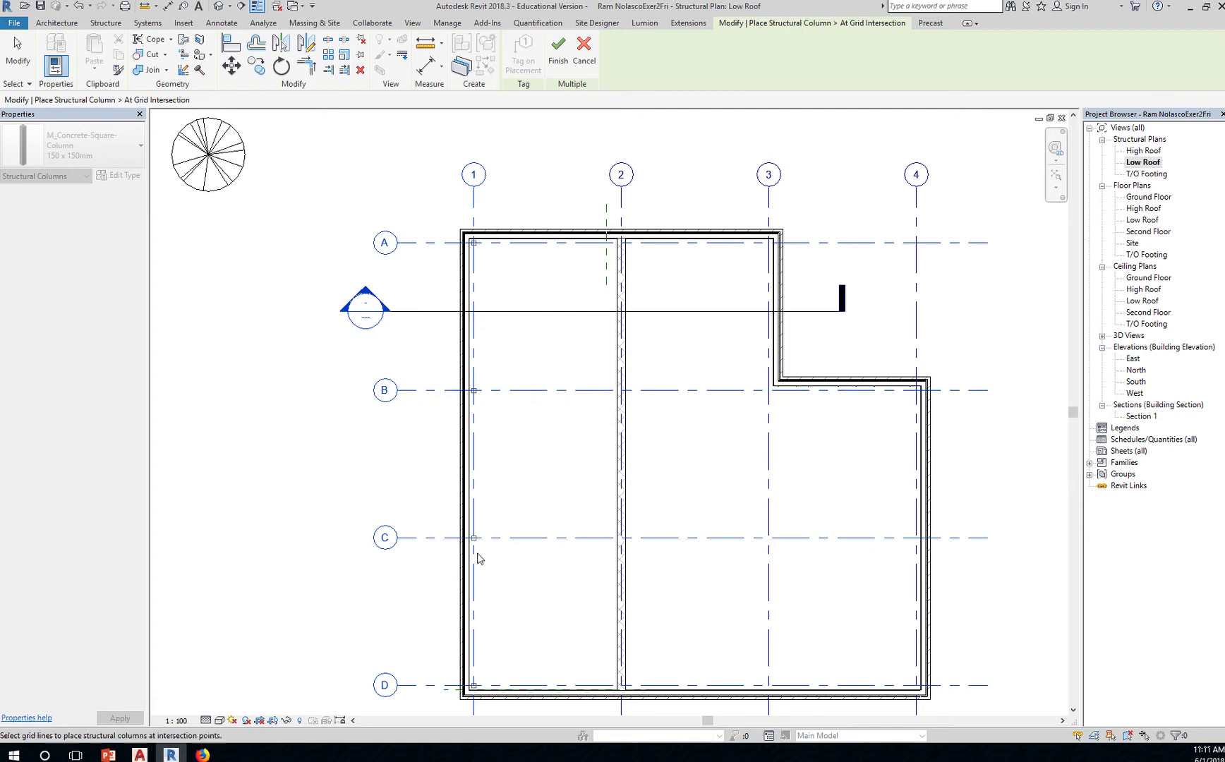
scroll(475, 555, "up", 4)
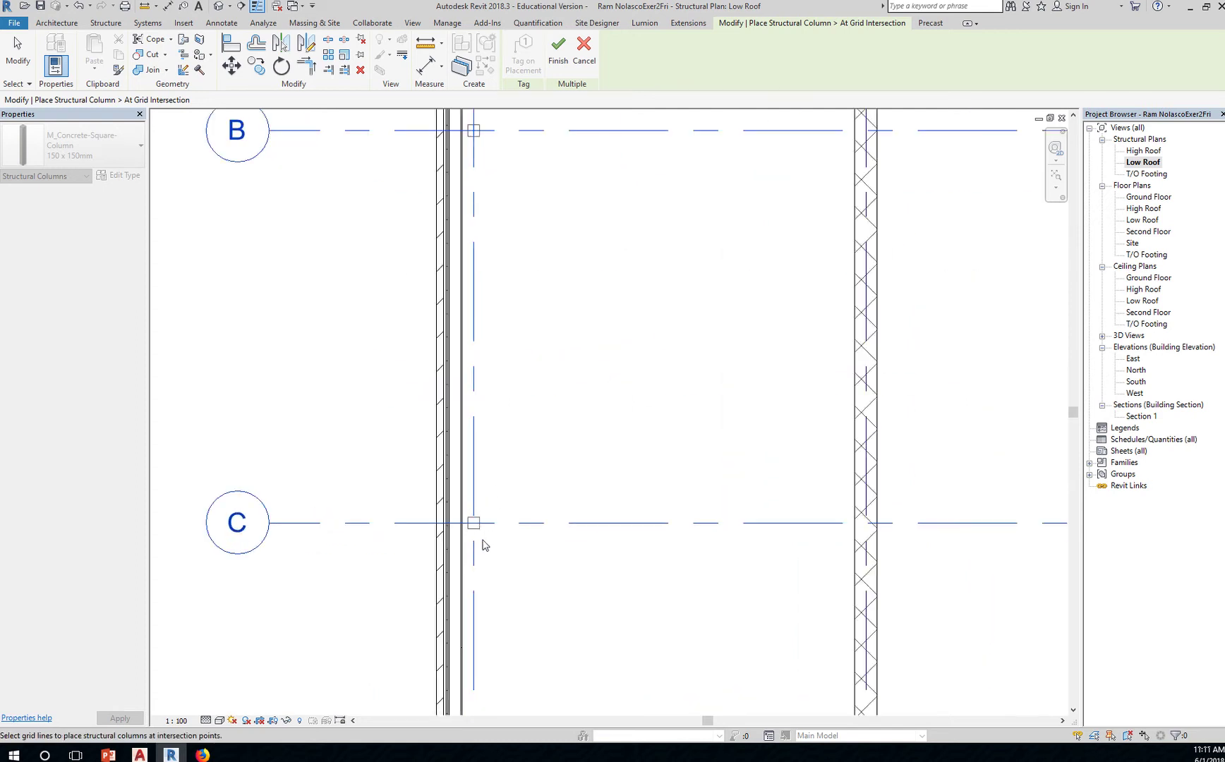
scroll(513, 562, "down", 4)
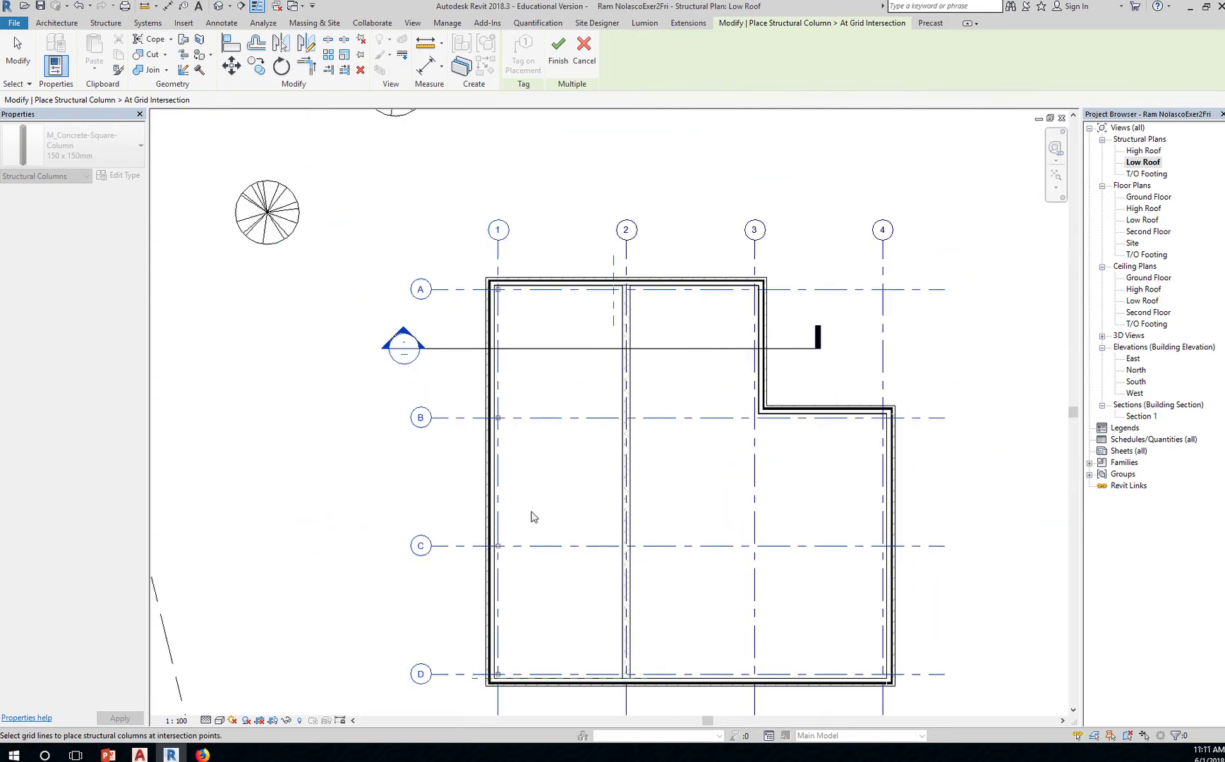
left_click(558, 51)
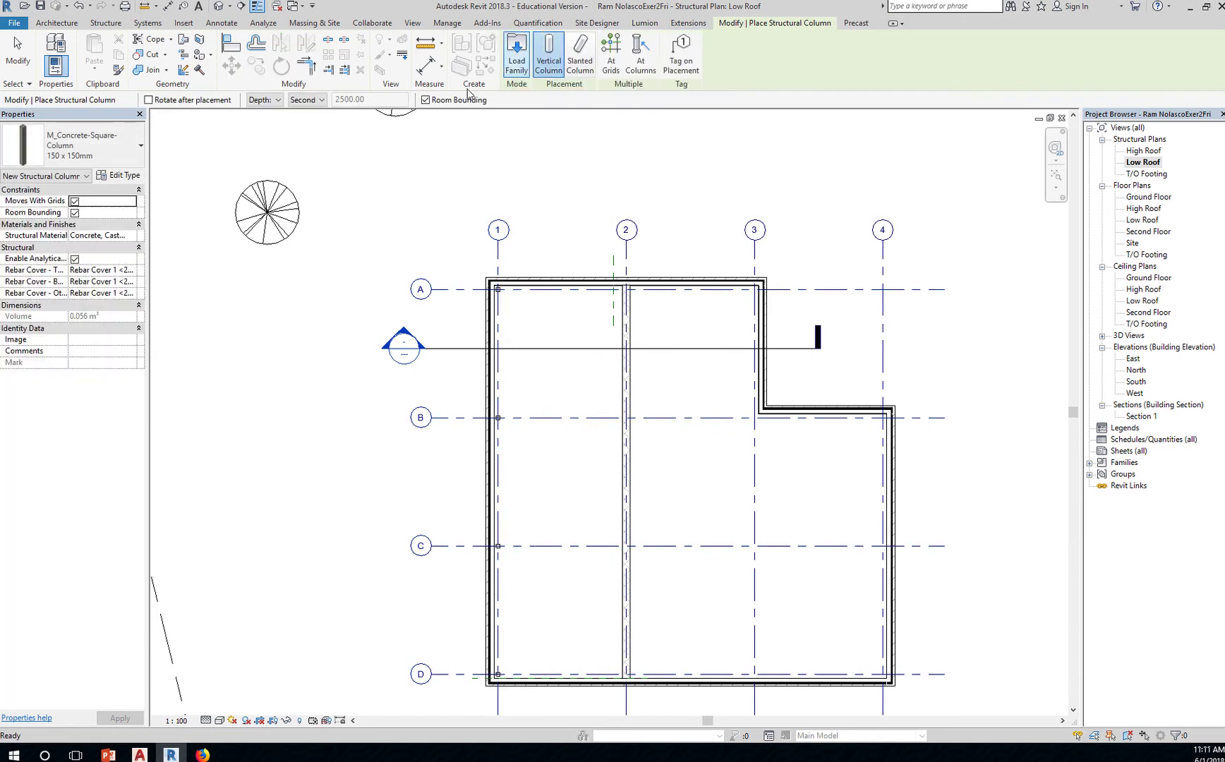
- Open the default 3D view, end column placement and examine the new columns along grid 1 inside the building
left_click(219, 6)
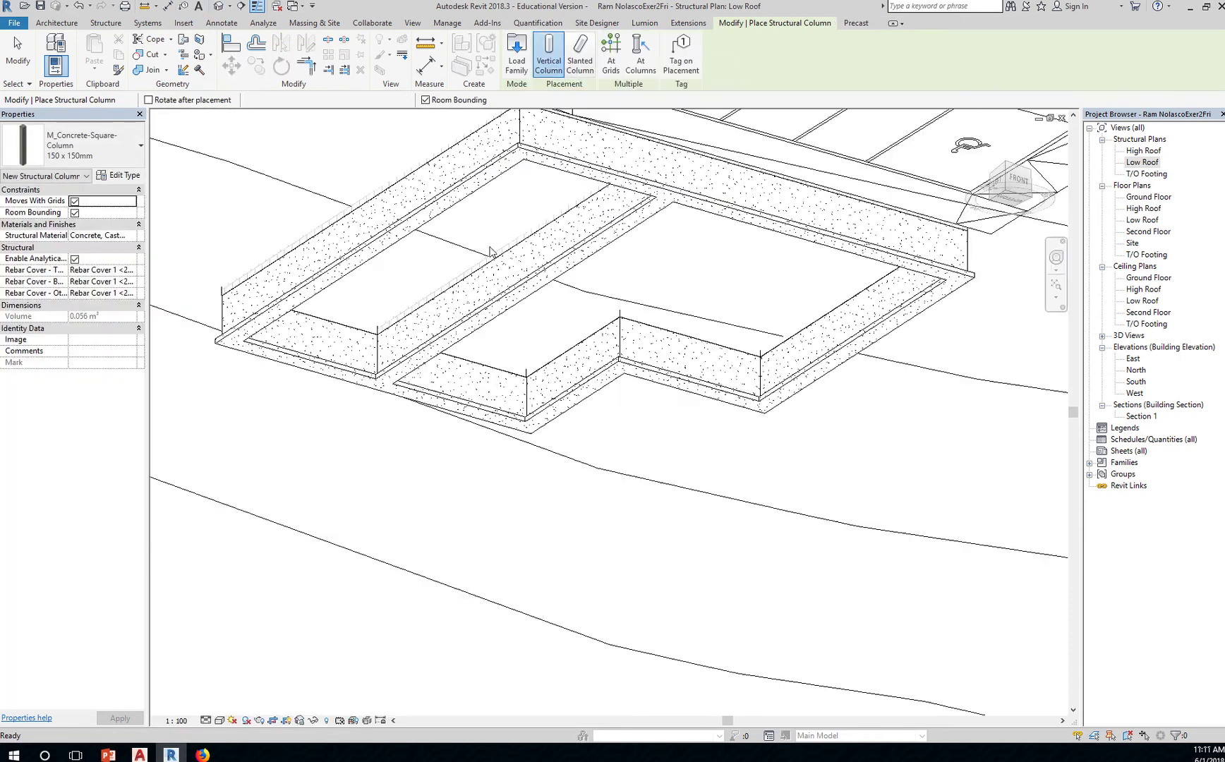
middle_click_drag(568, 315, 500, 616, "shift")
middle_click_drag(536, 388, 398, 325, "shift")
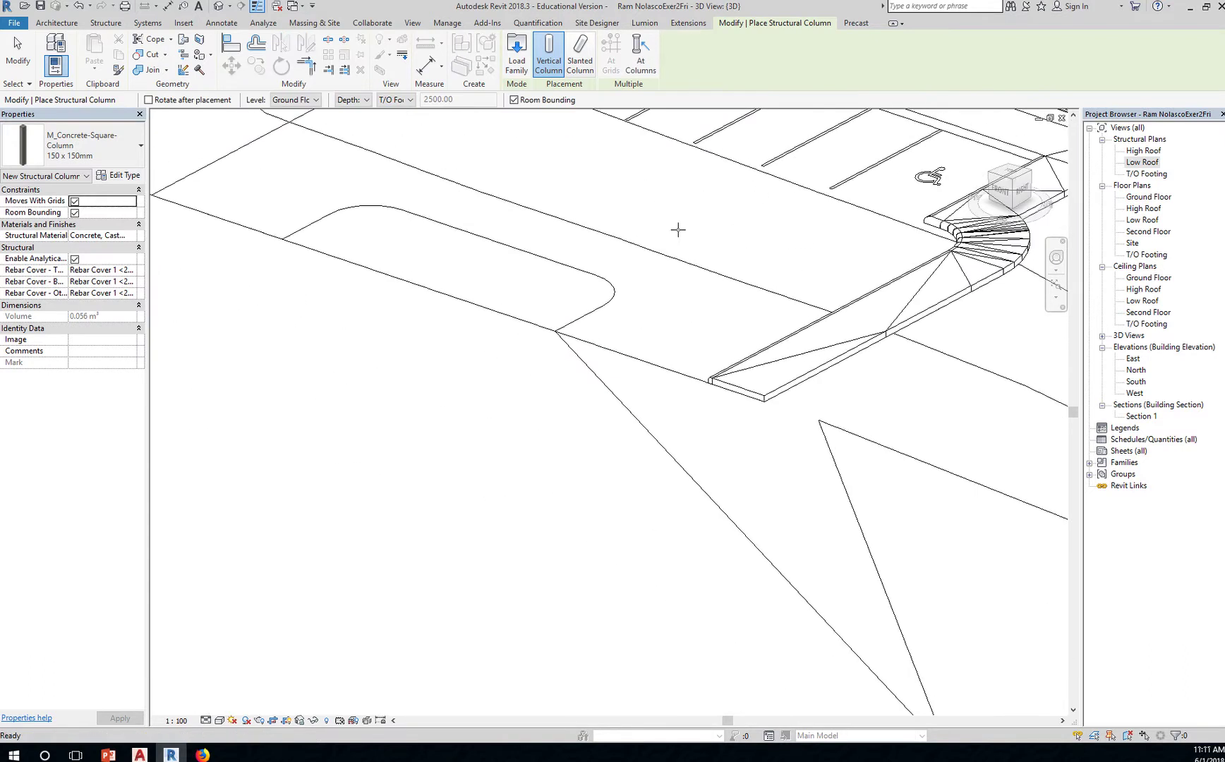
middle_click_drag(691, 264, 519, 626)
scroll(524, 625, "up", 1)
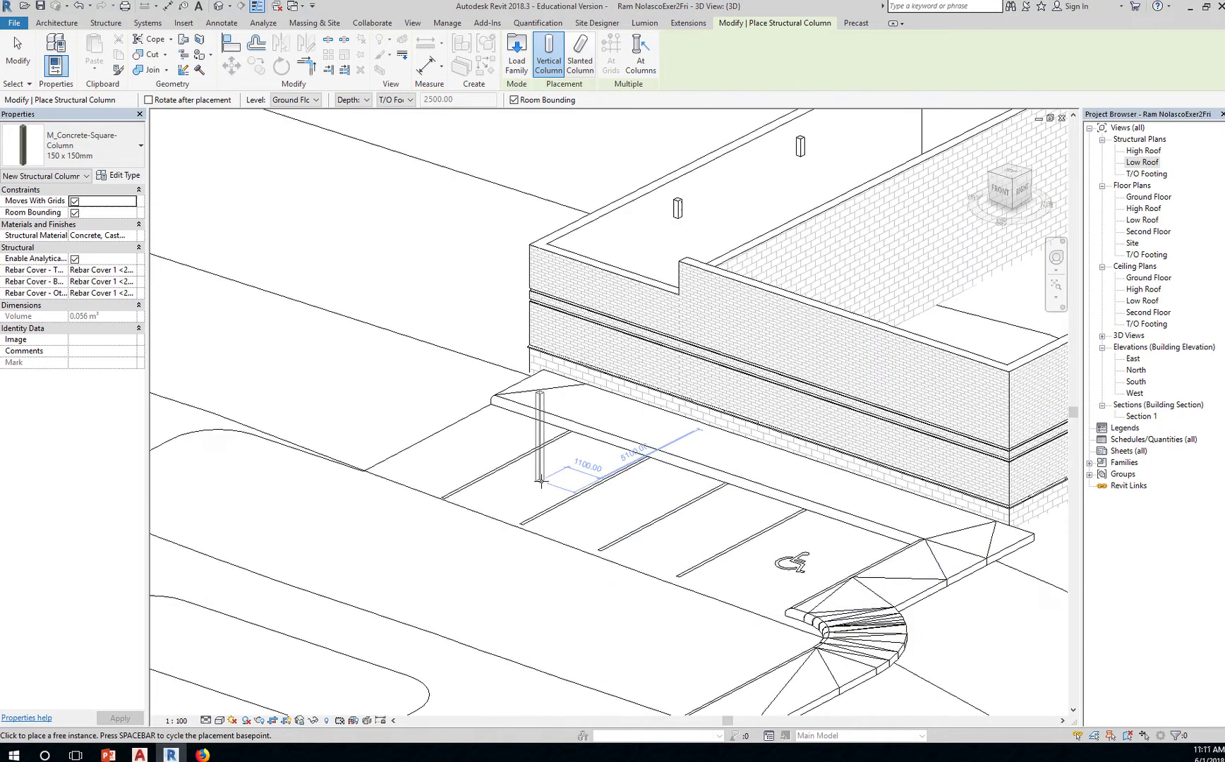
key("Escape")
scroll(590, 439, "down", 2)
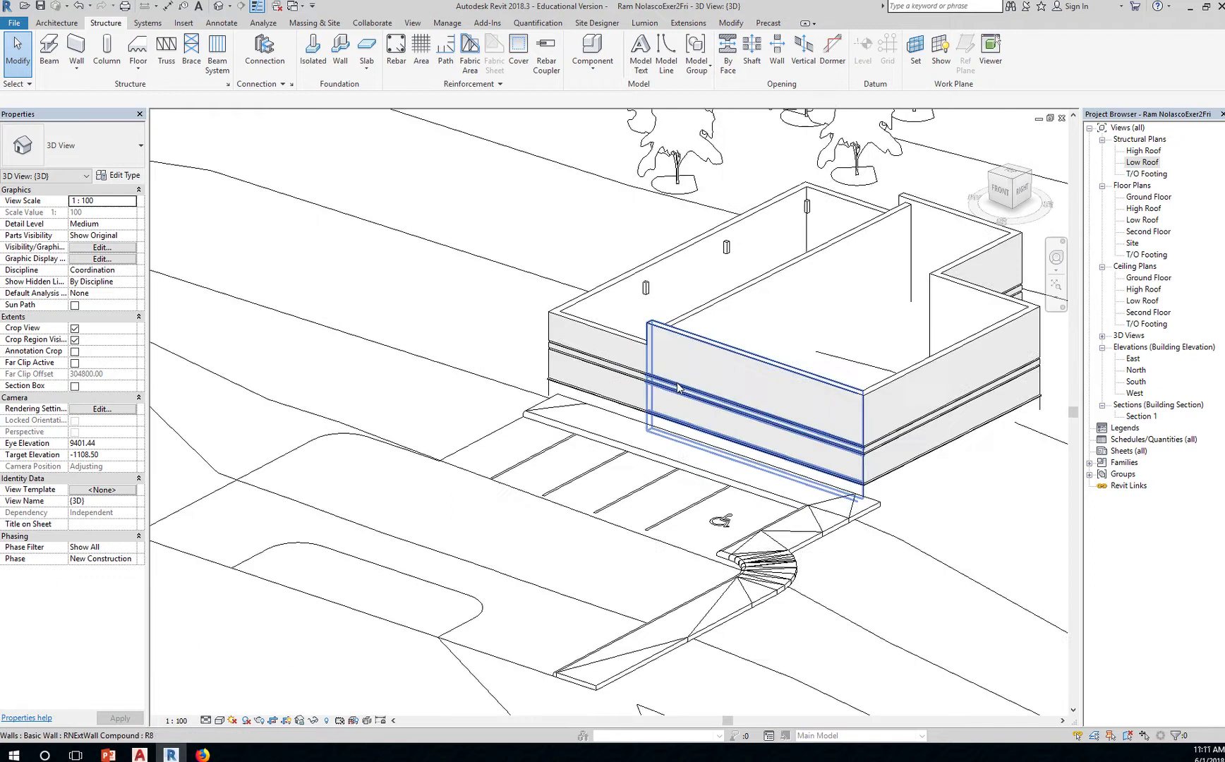
middle_click_drag(678, 389, 550, 501)
- Set the base level of the column at grid intersection C-1 to Ground Floor
left_click(523, 400)
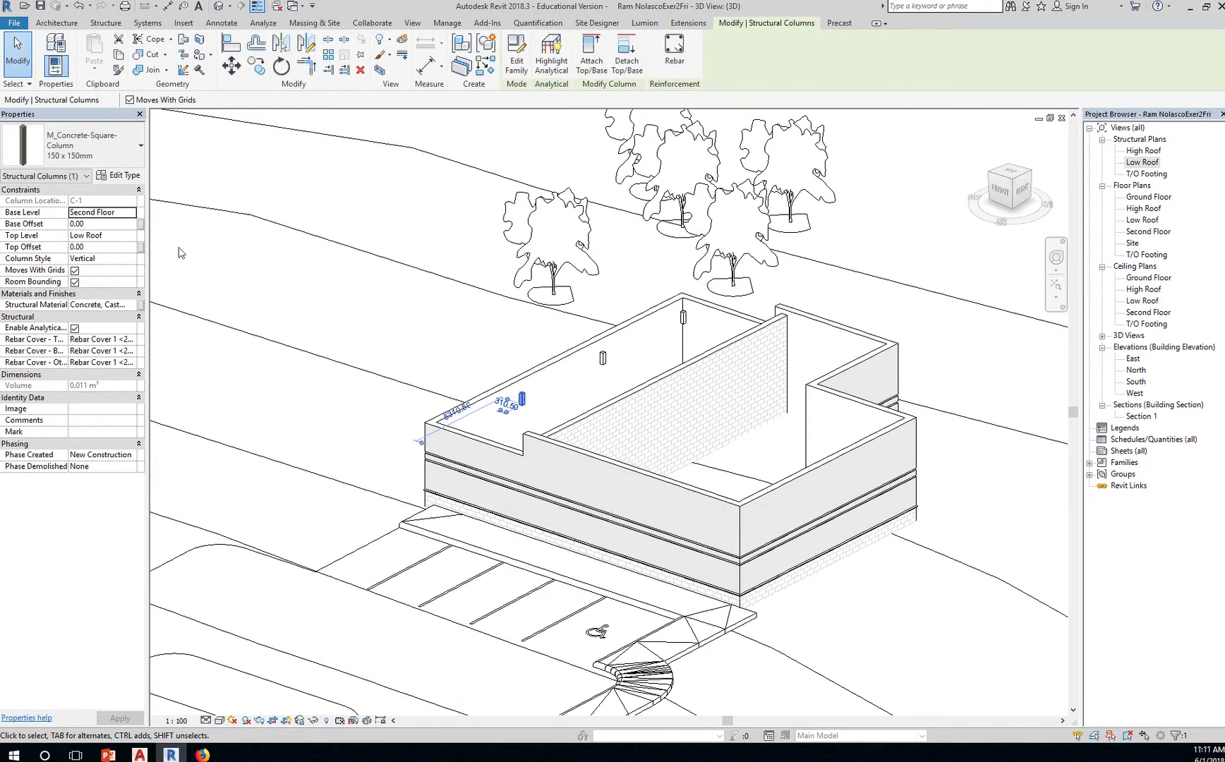
left_click(111, 214)
left_click(132, 213)
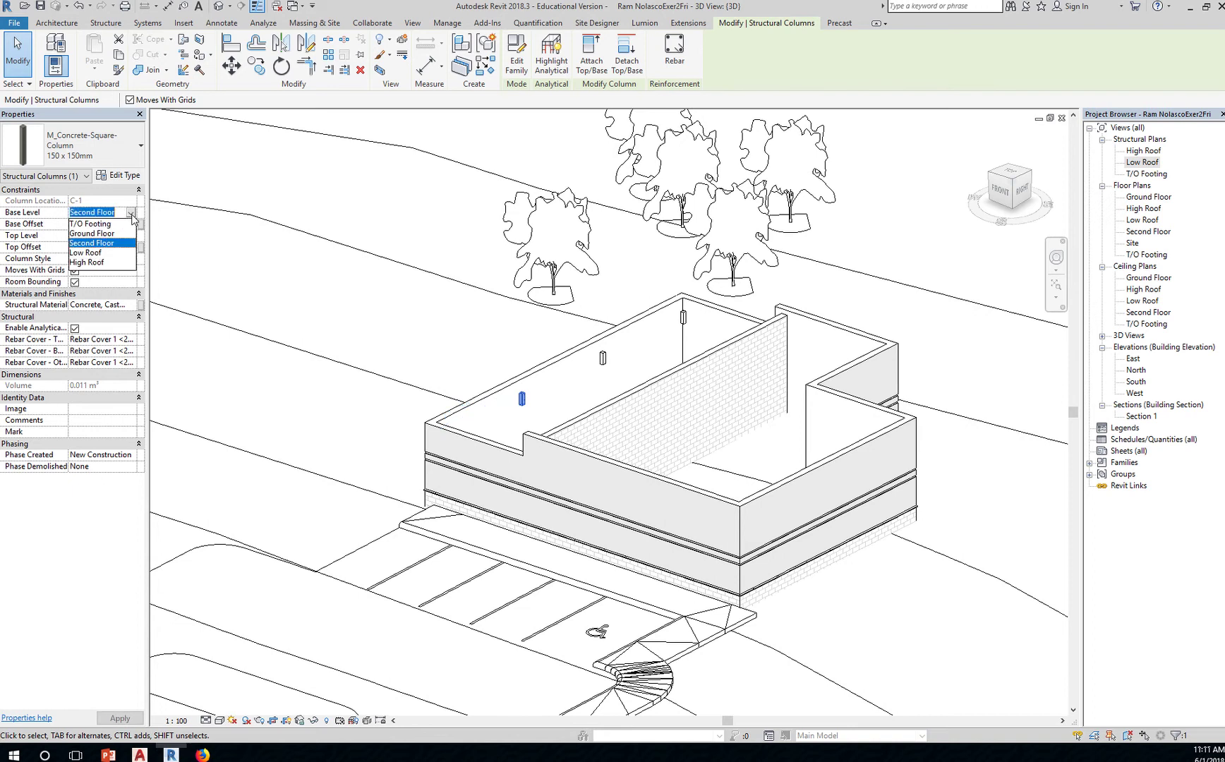
scroll(407, 437, "down", 1)
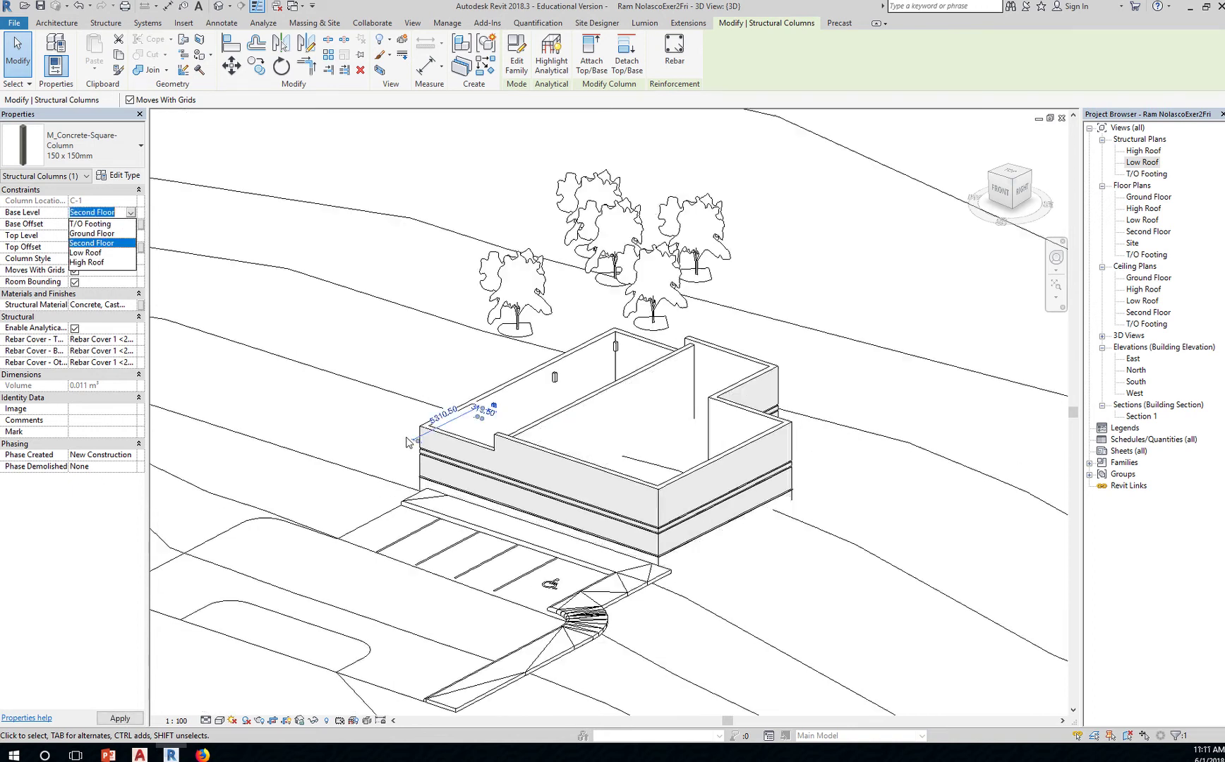
left_click(564, 434)
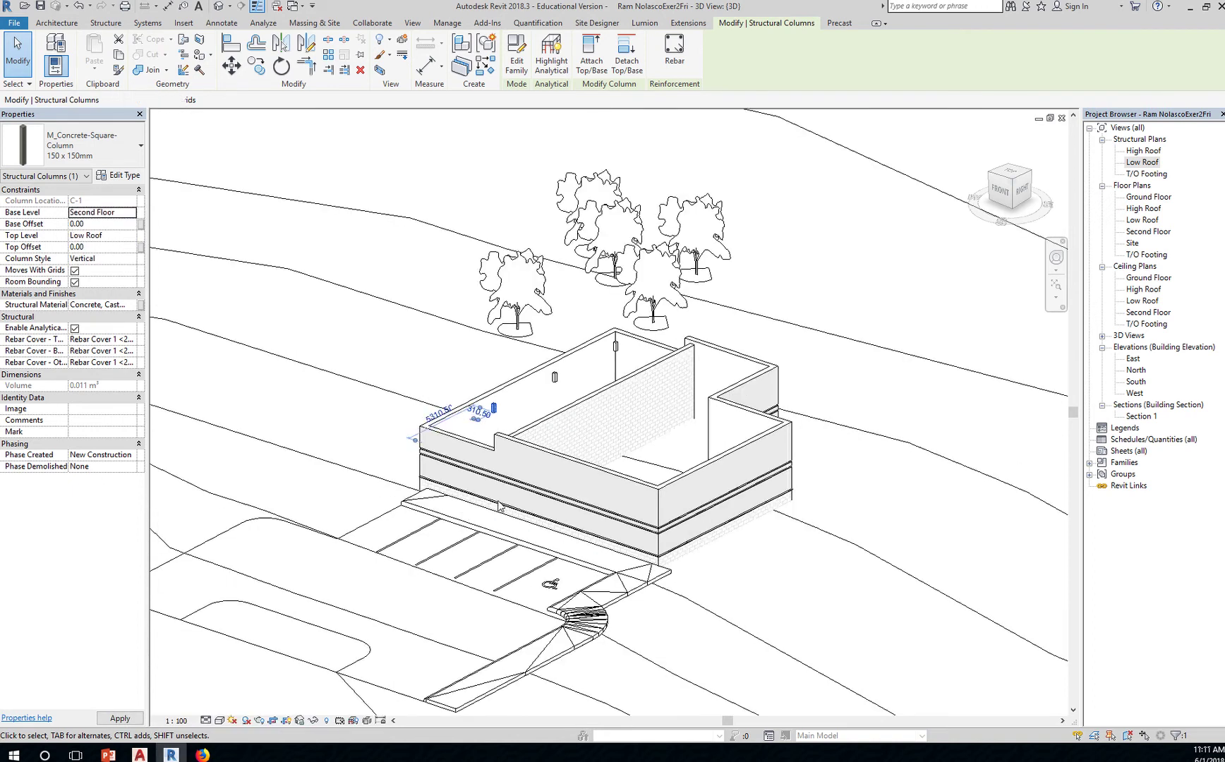
left_click(121, 215)
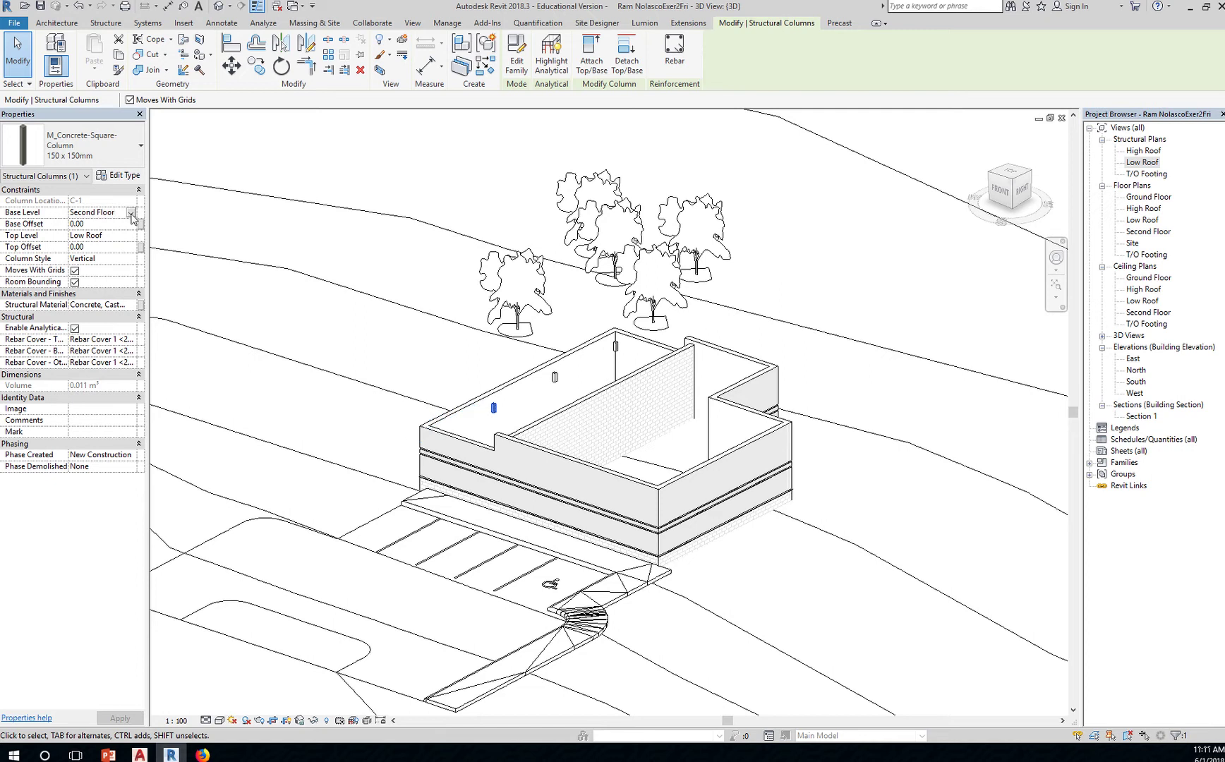
left_click(131, 213)
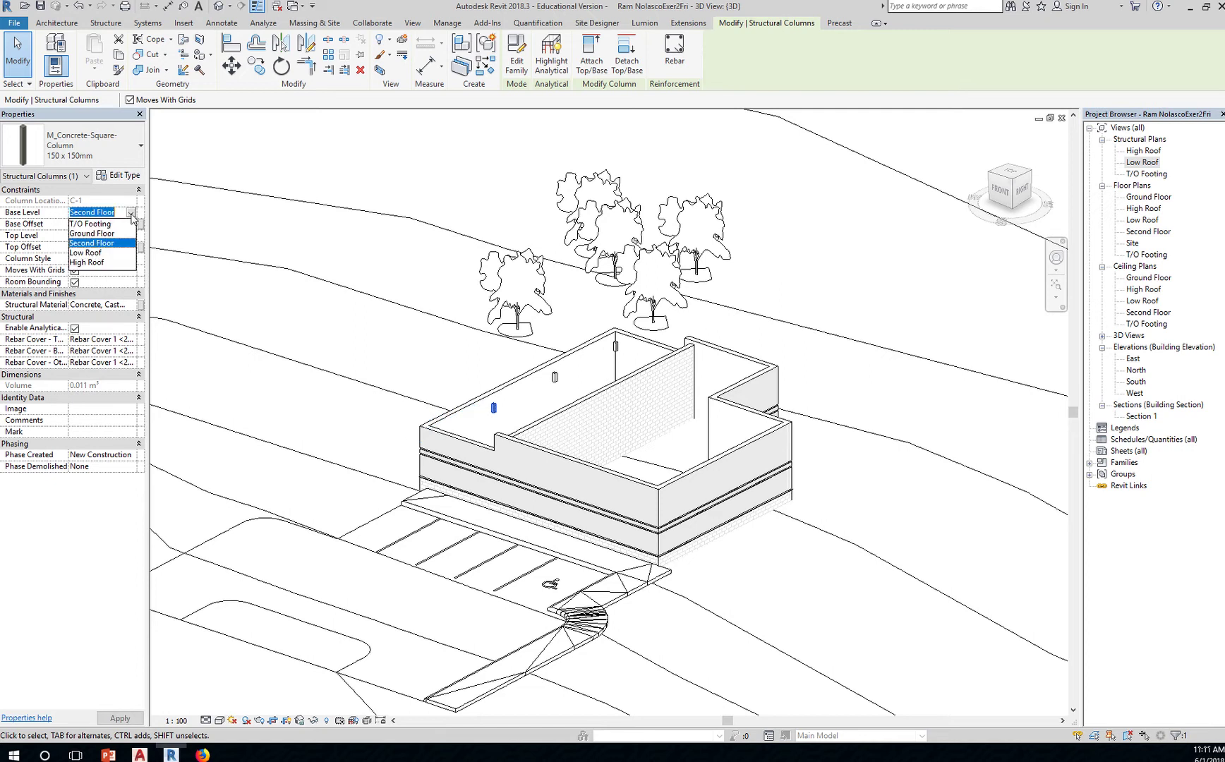
left_click(92, 233)
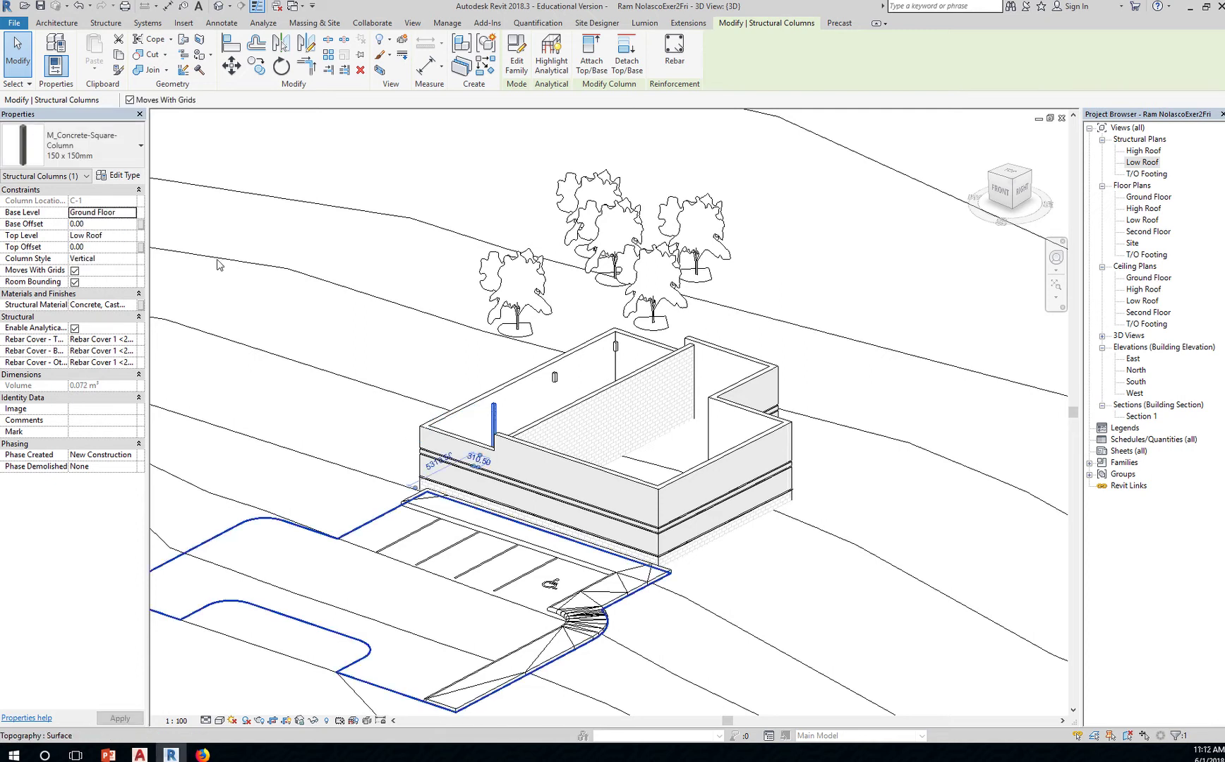
- Select the four columns along grid 1, filtering out the wall, and set their base level to Ground Floor
middle_click_drag(472, 457, 432, 654, "shift")
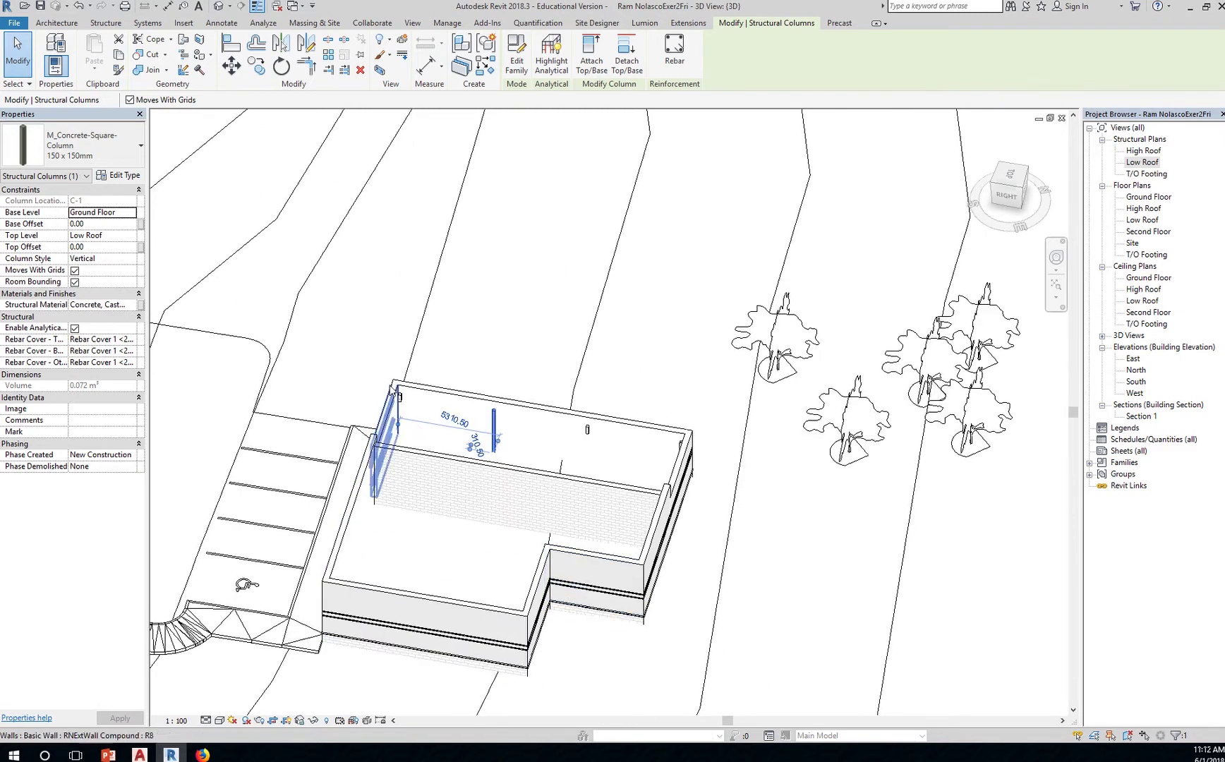
left_click_drag(379, 353, 705, 503)
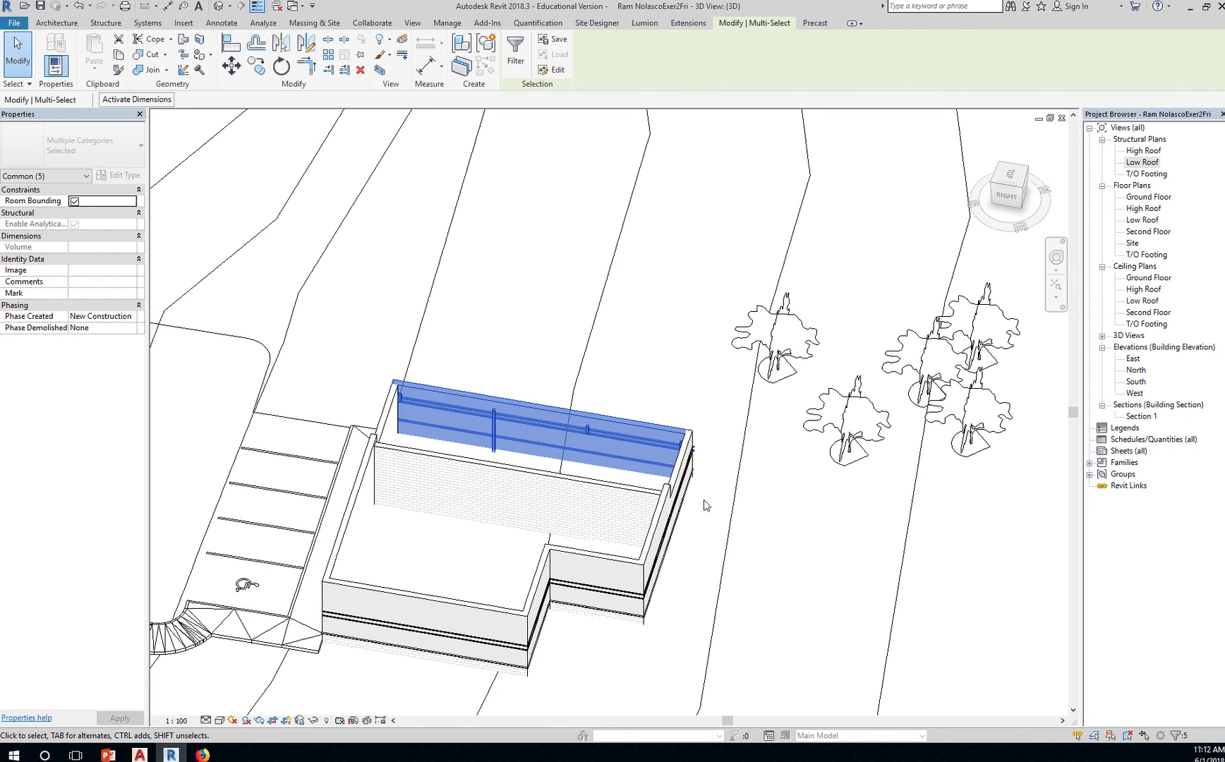
left_click(522, 71)
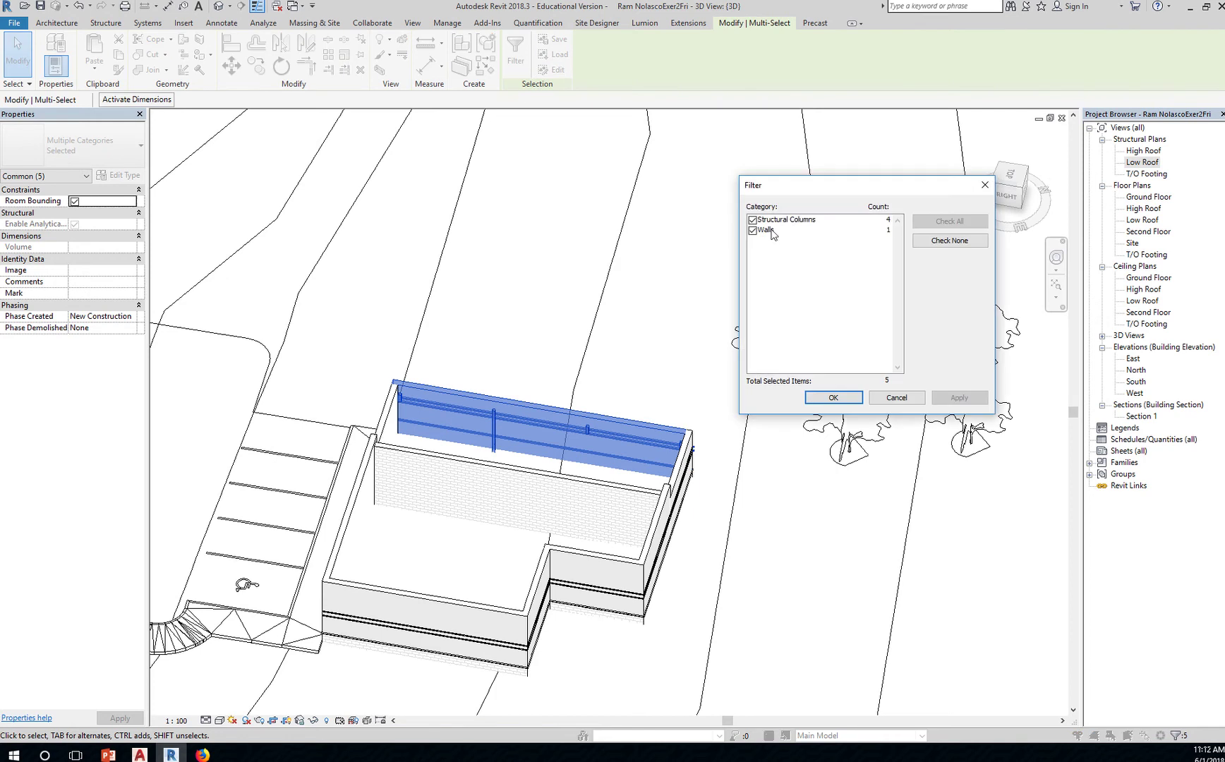
left_click(755, 231)
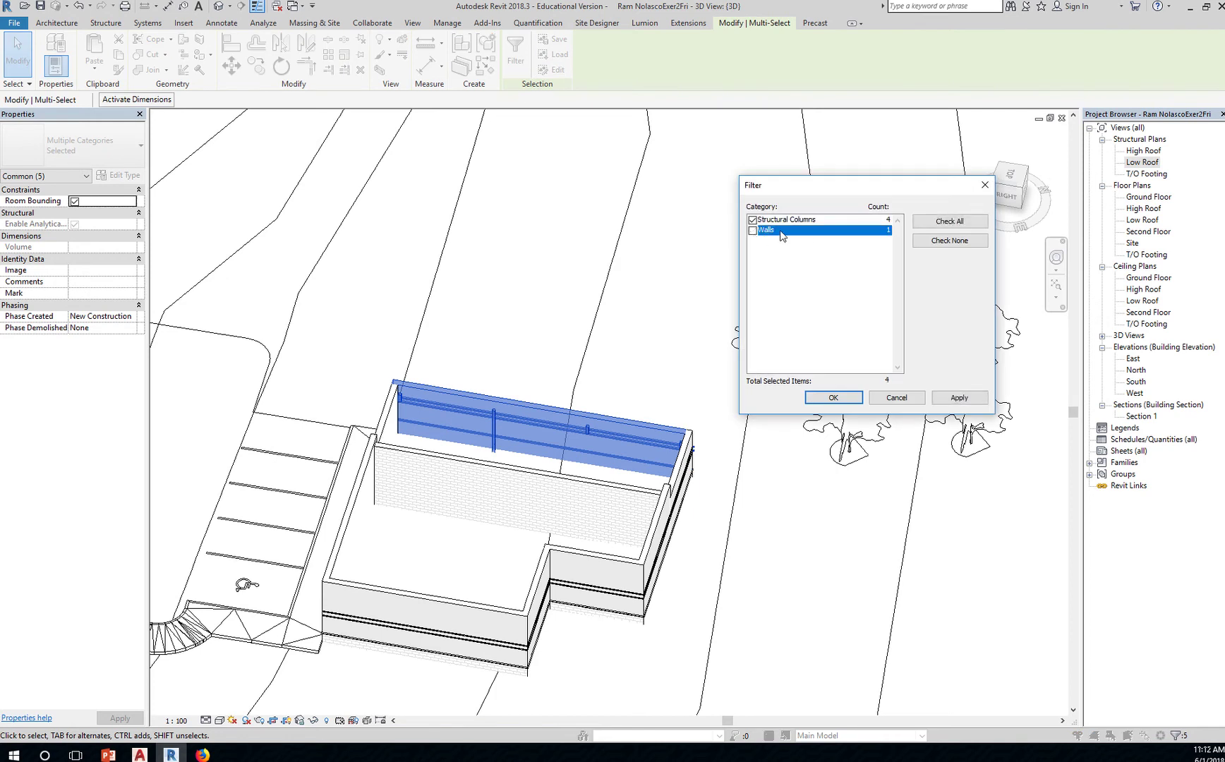
left_click(839, 398)
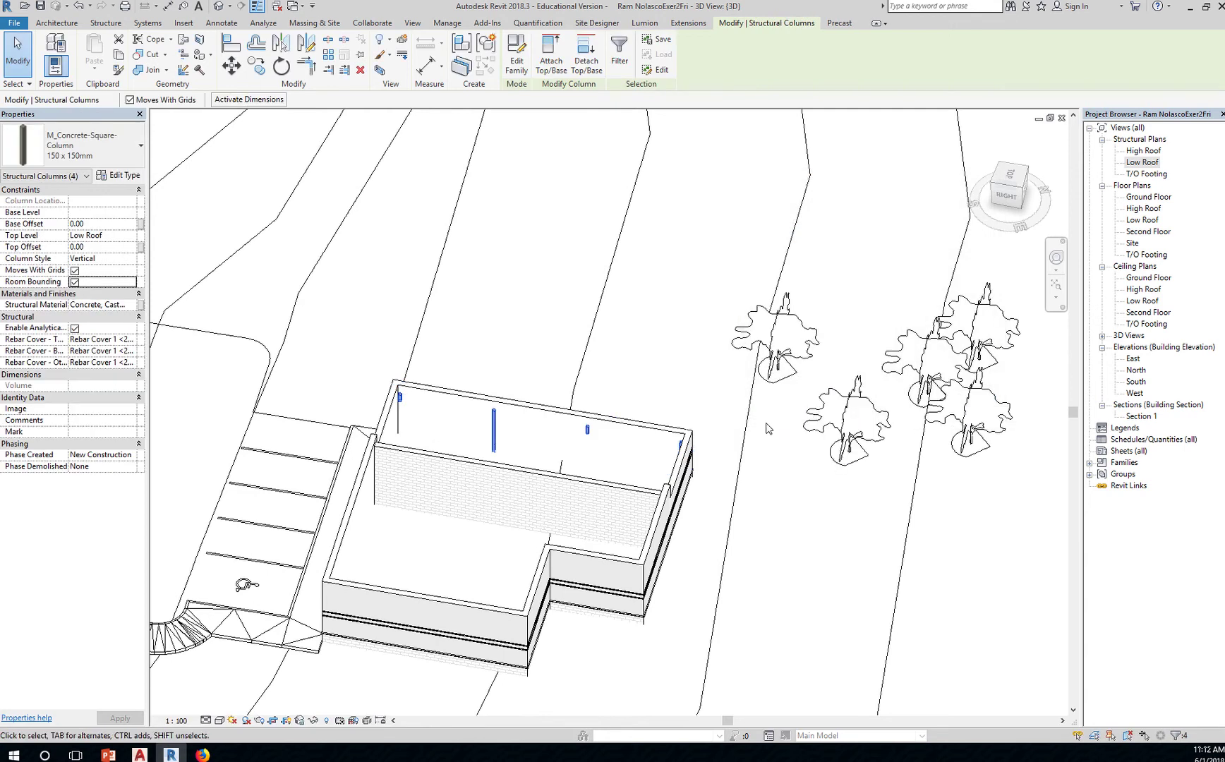
left_click(91, 213)
left_click(130, 213)
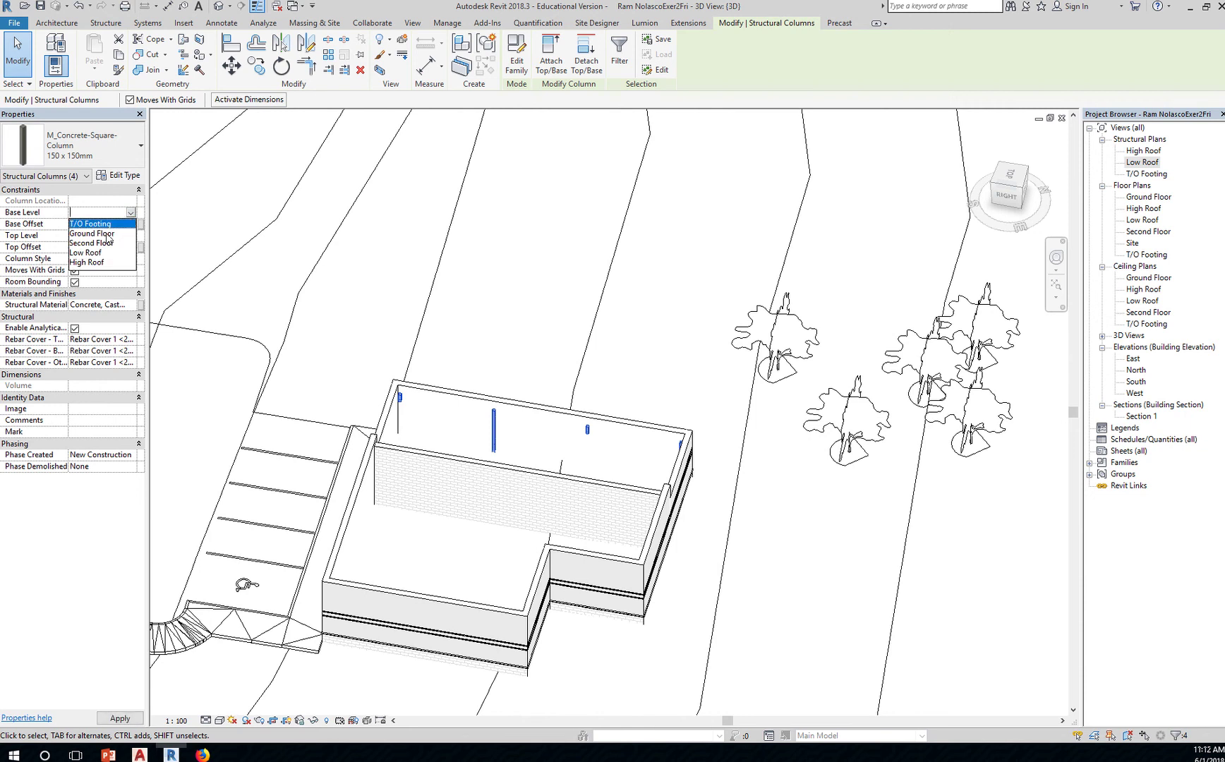
left_click(106, 233)
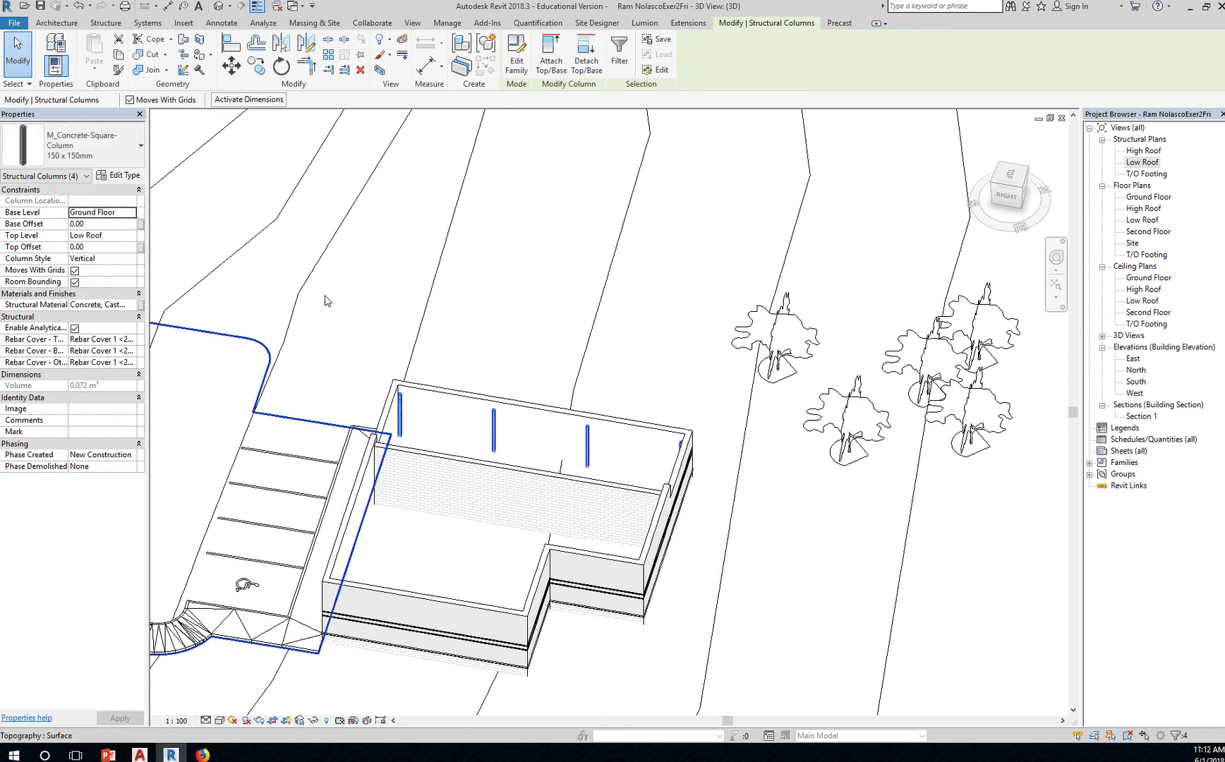
key("Escape")
middle_click_drag(407, 314, 717, 424, "shift")
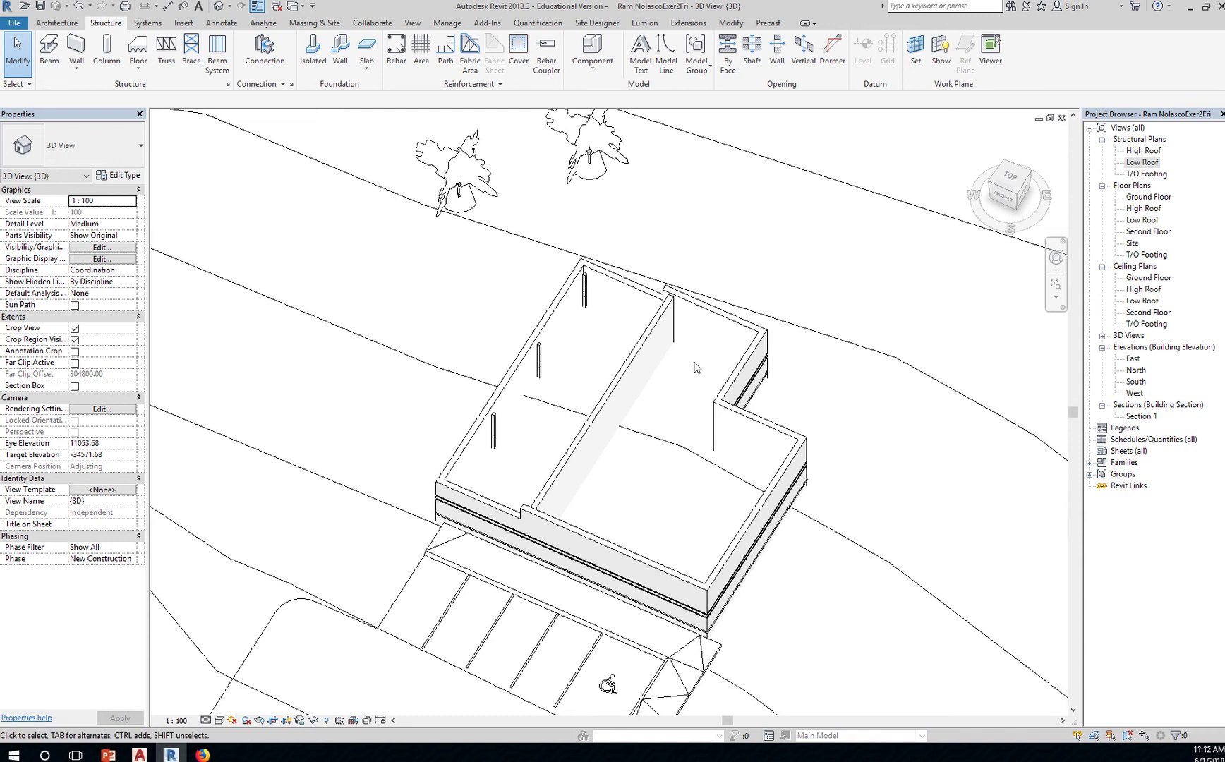